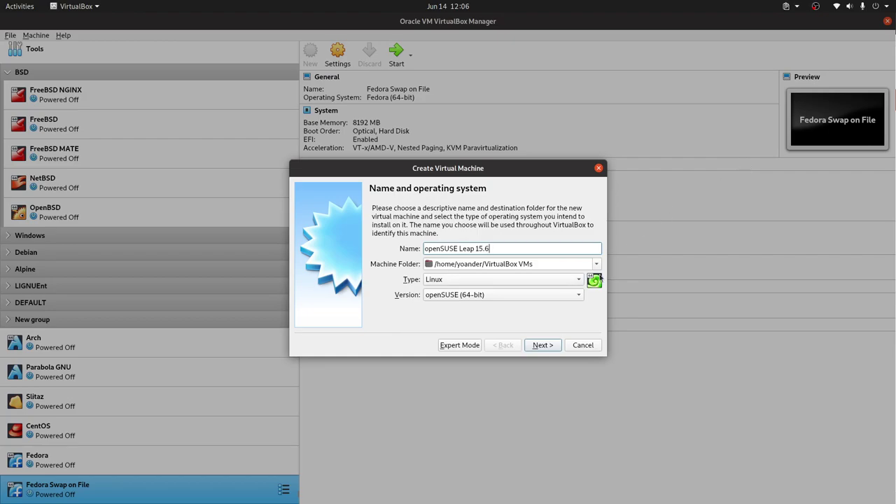
Set the new VM's memory size to 2048 MB
left_click(543, 344)
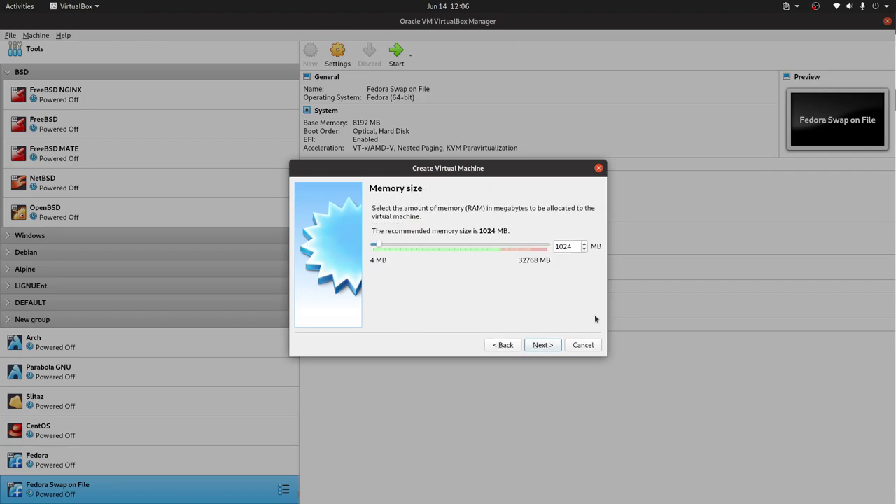
double_click(564, 246)
type("2048")
left_click(553, 348)
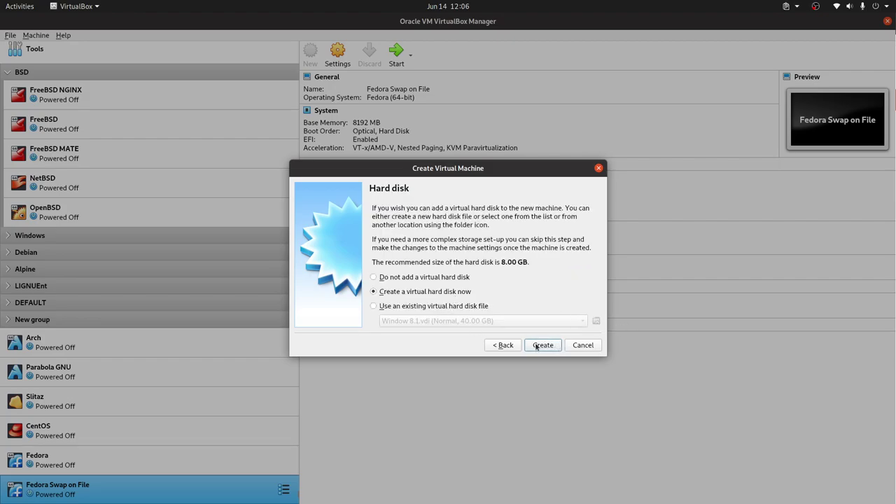
Create a dynamically allocated VDI hard disk of 300 GB
left_click(536, 345)
left_click(548, 368)
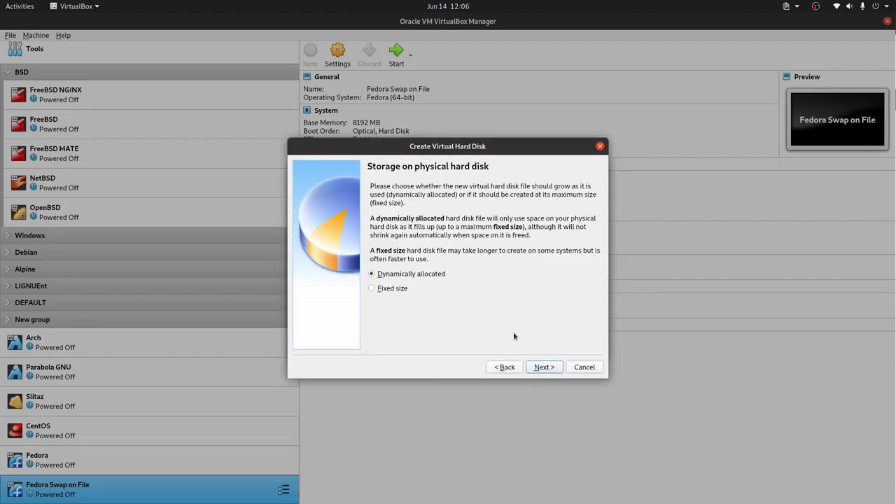
left_click(543, 367)
left_click(572, 256)
key("Delete")
type("300")
left_click(557, 367)
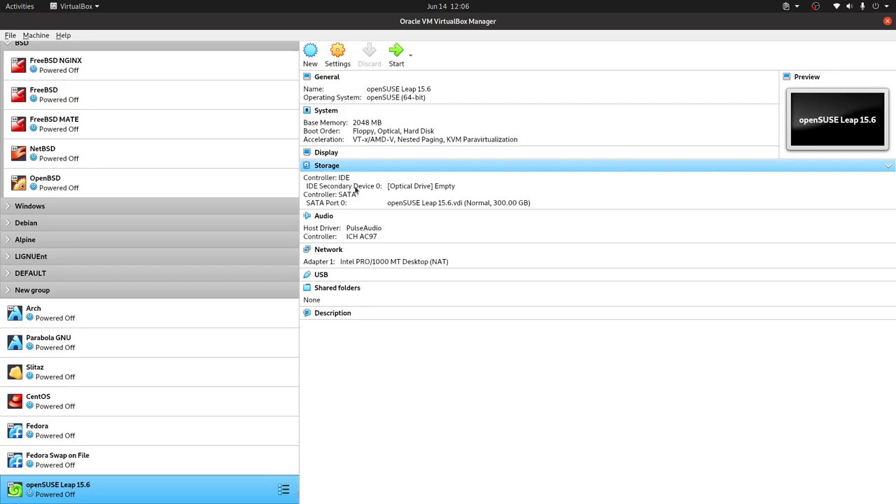
In the machine's System settings, move Hard Disk ahead of Optical in the boot order
right_click(203, 487)
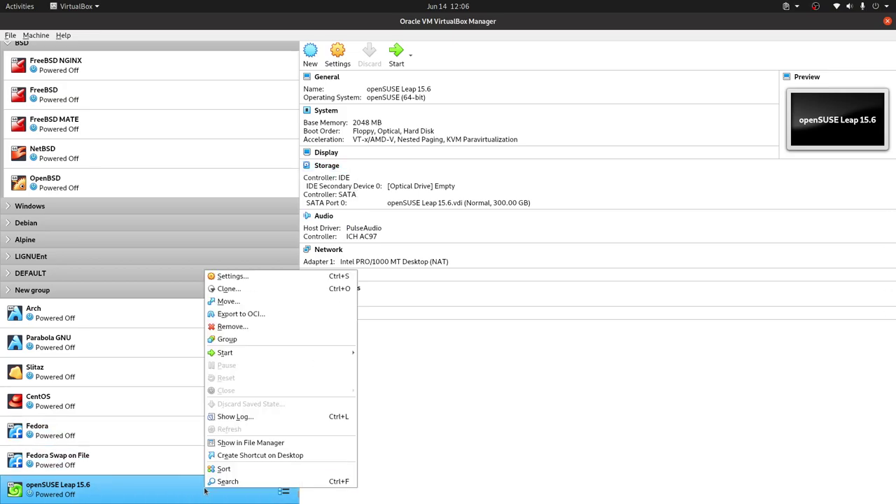
left_click(285, 275)
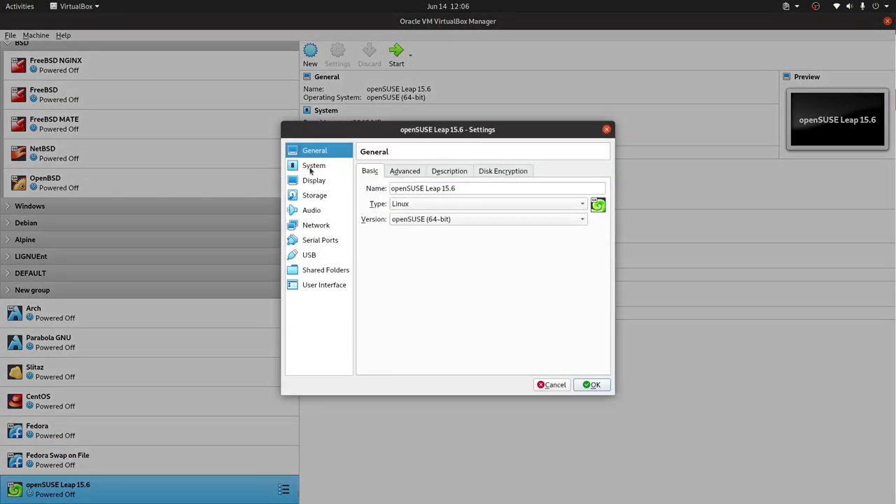
left_click(311, 168)
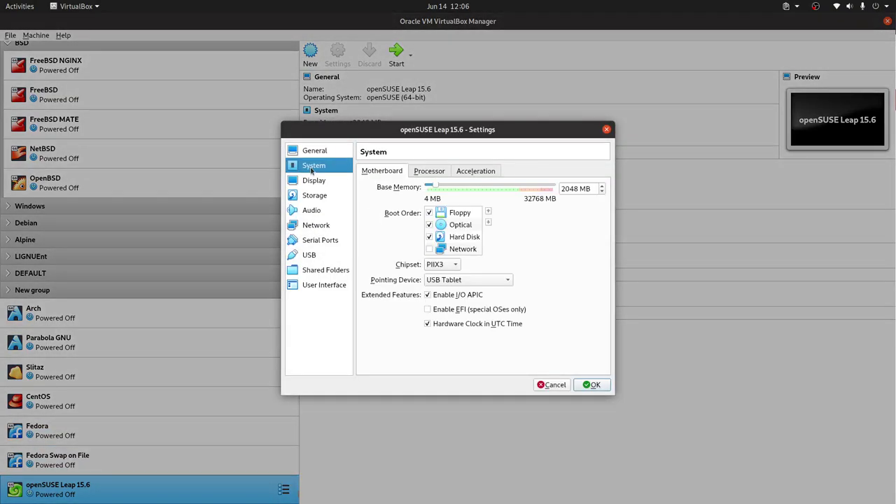
left_click(476, 237)
left_click(488, 210)
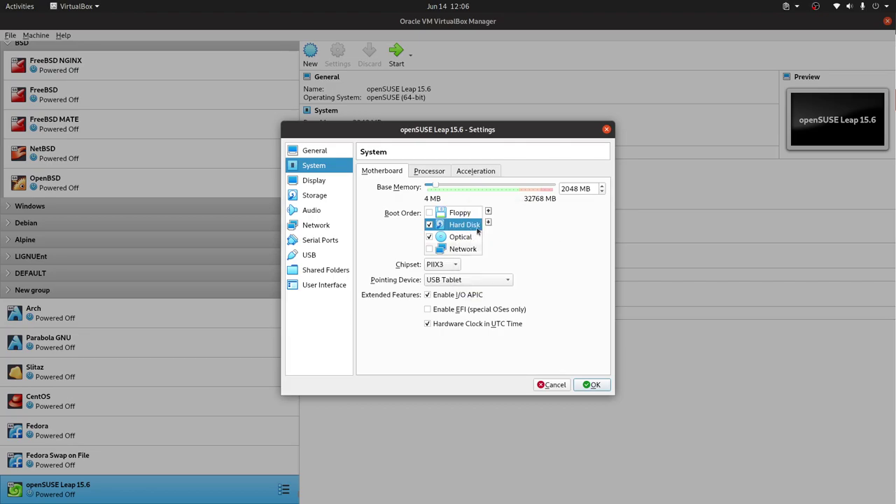
Review the Processor and Display settings, save, and start the openSUSE Leap 15.6 machine
left_click(429, 172)
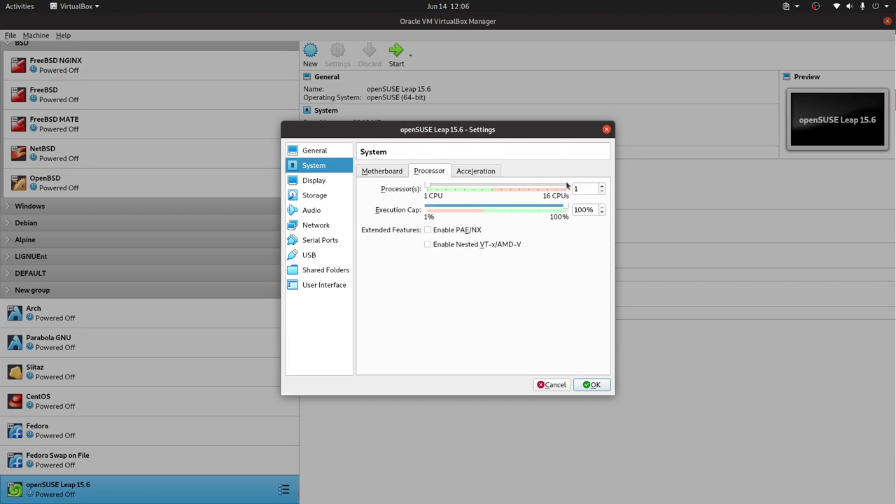
left_click(374, 178)
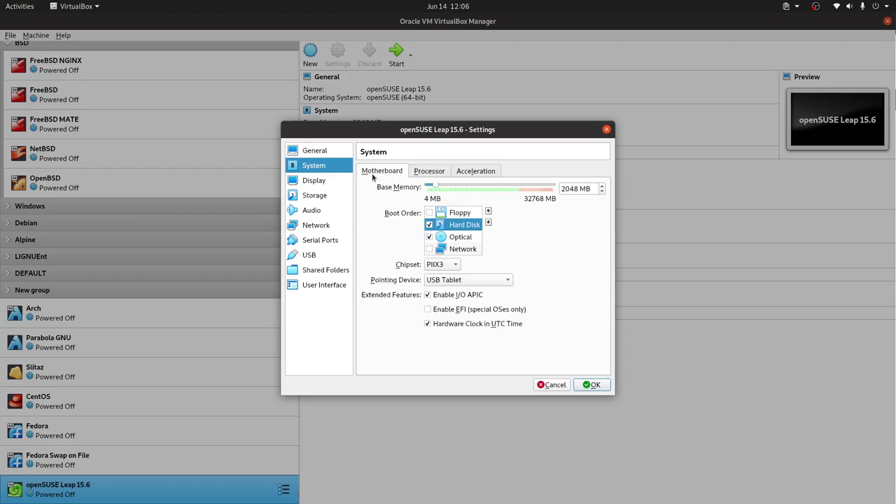
left_click(314, 182)
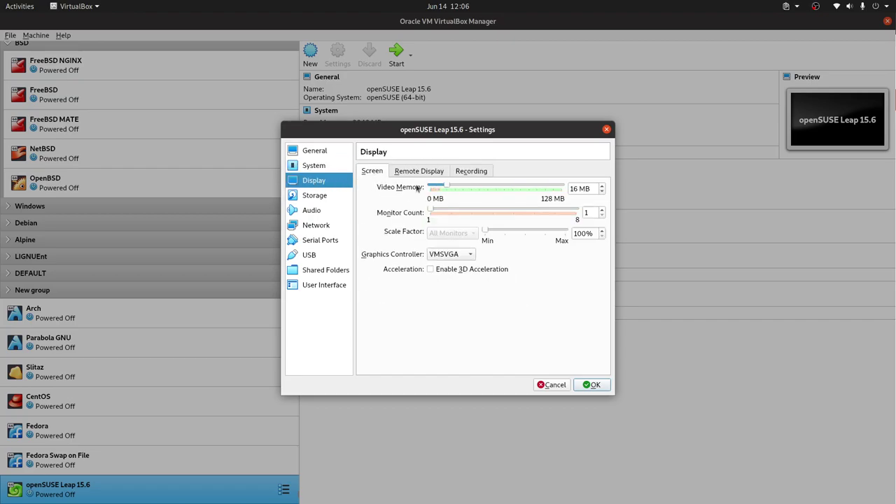
left_click(329, 166)
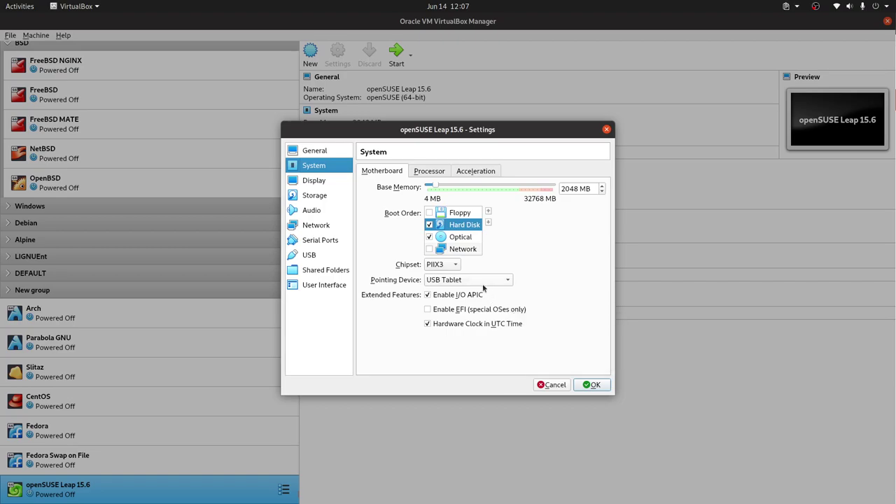
left_click(336, 182)
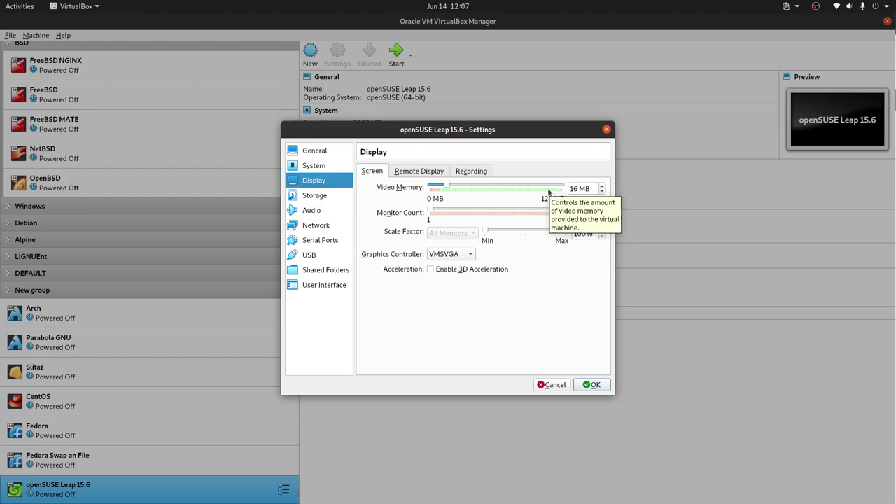
left_click(591, 385)
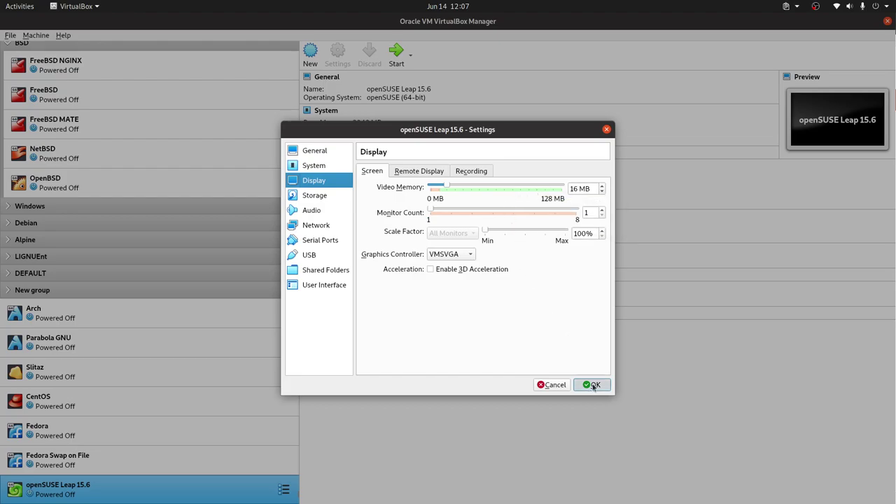
double_click(212, 498)
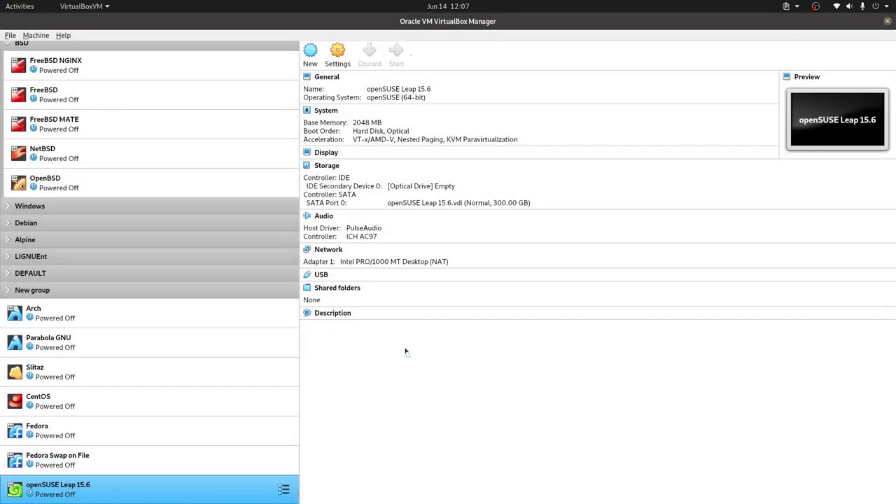
Choose openSUSE-Leap-15.6-NET-x86_64-Build709.1-Media.iso as the start-up disk and boot from it
left_click(494, 280)
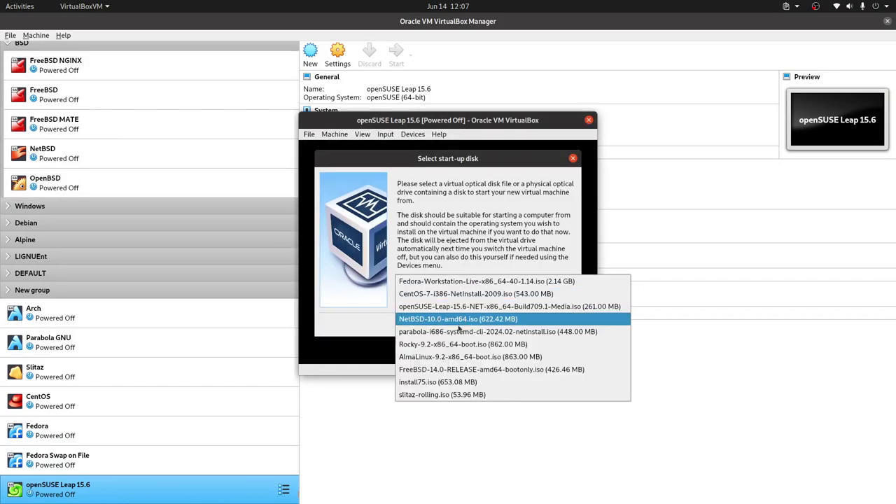
left_click(473, 306)
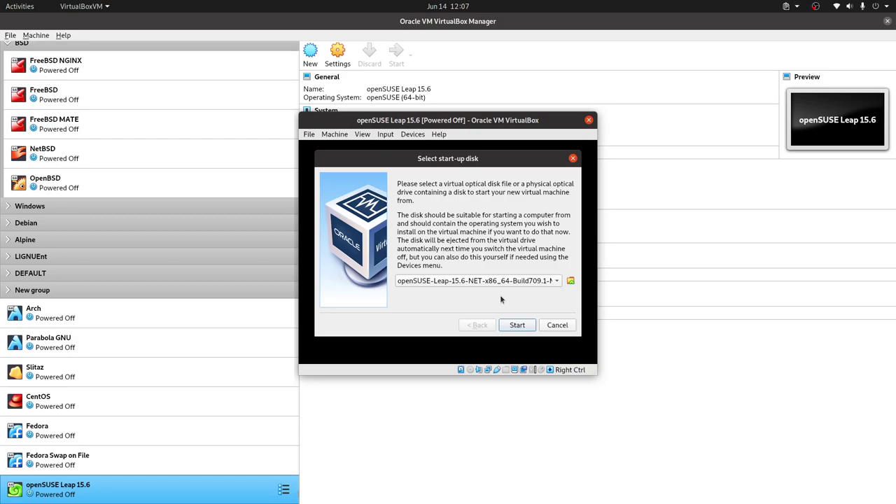
left_click(518, 325)
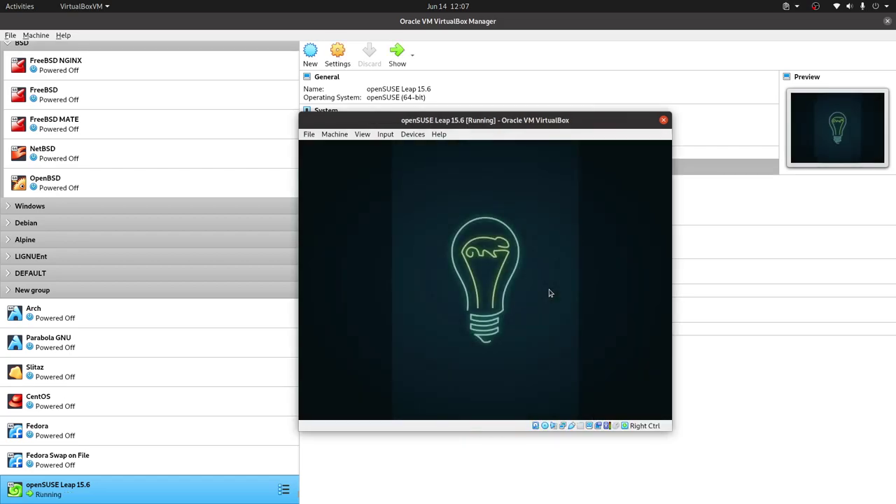
Browse the main boot menu entries: Boot from Hard Disk, Installation, Upgrade and More
key("Down")
key("Up")
key("Down")
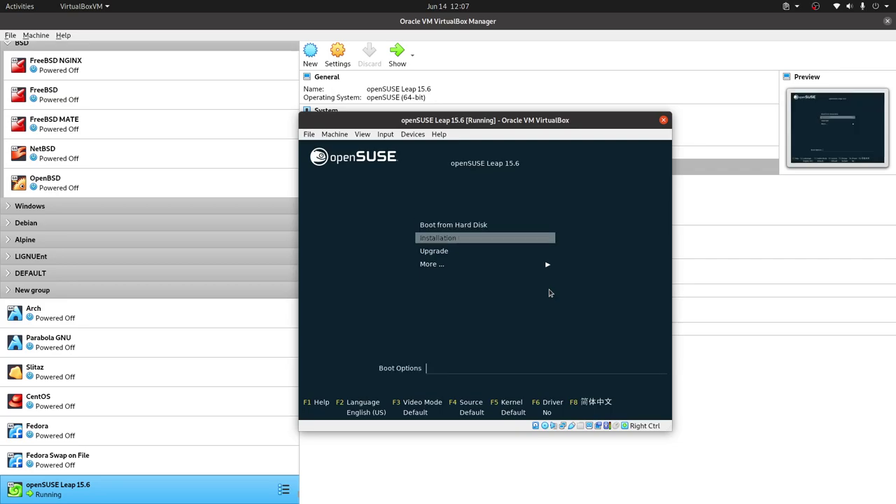
key("Up")
key("Down")
key("Up")
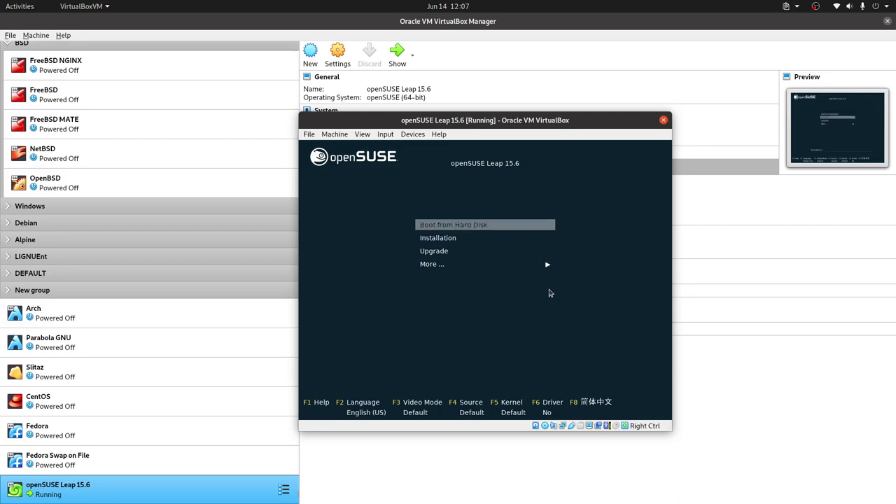
key("Down")
key("Down")
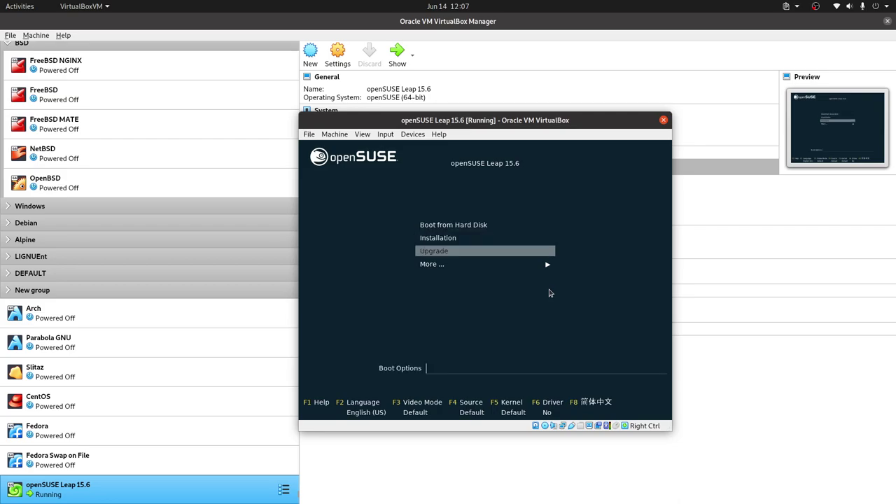
key("Up")
key("Up")
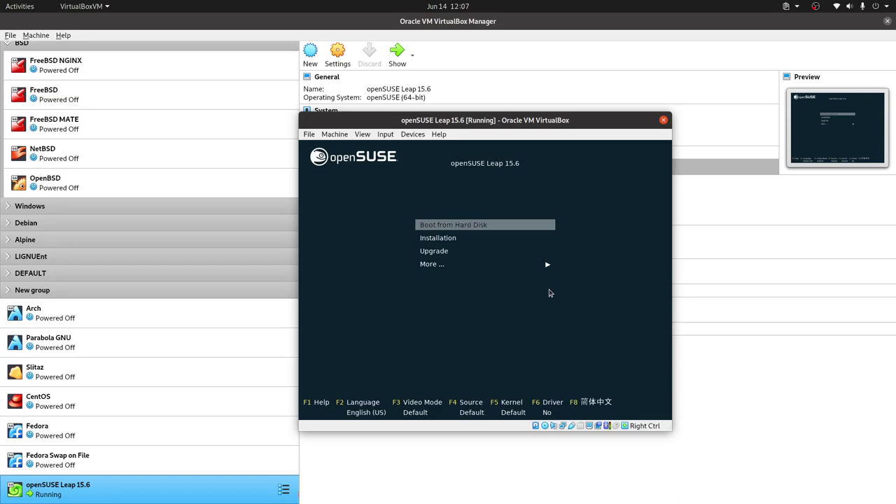
key("Down")
key("Down")
key("Down")
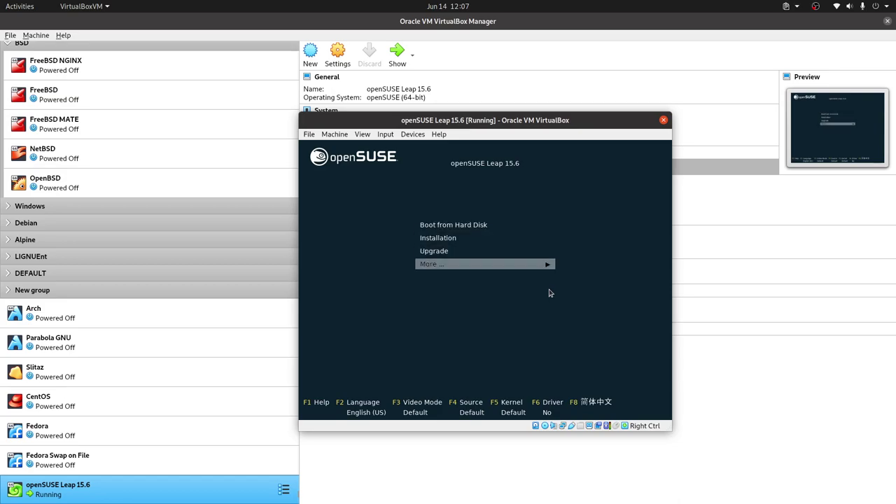
key("Up")
key("Up")
key("Up")
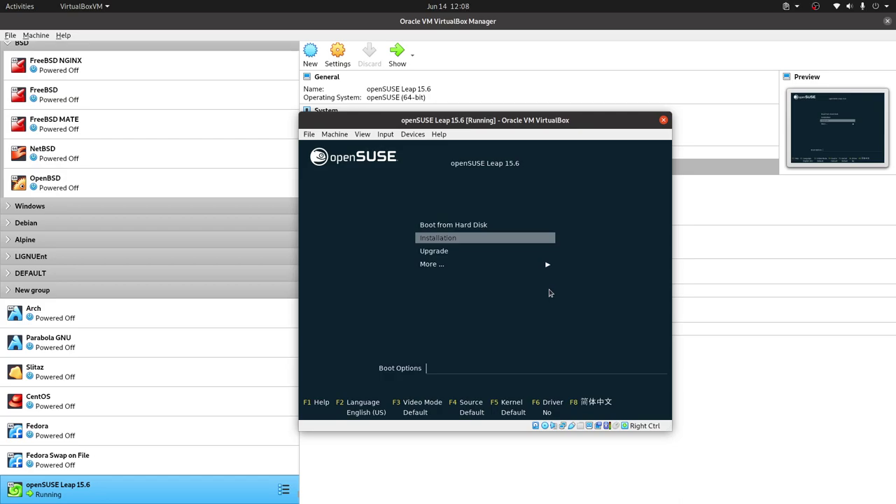
key("Down")
key("Down")
key("Up")
key("Up")
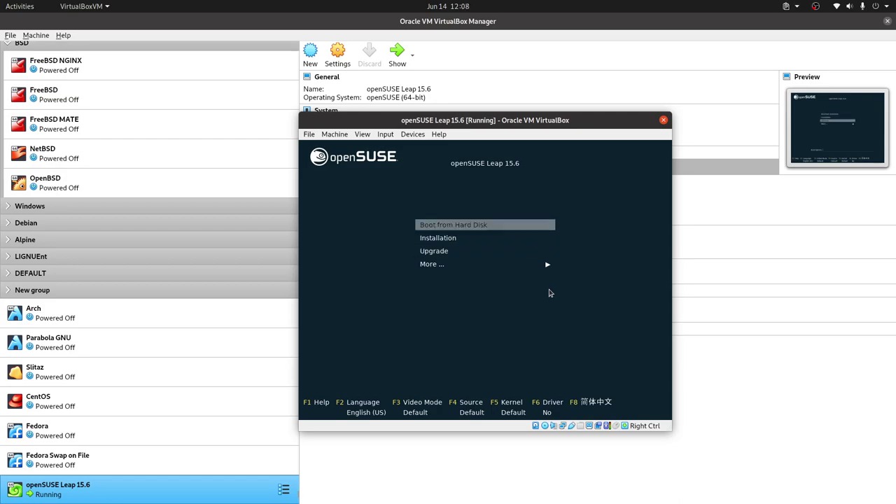
key("Down")
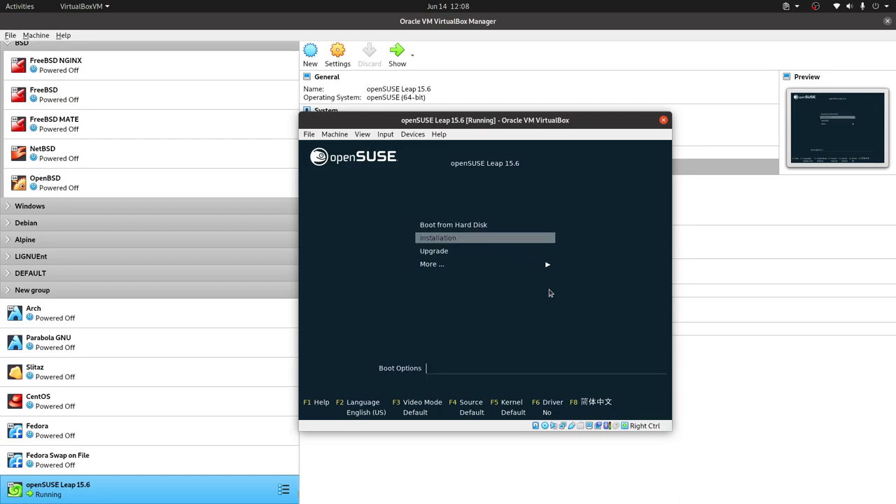
key("Down")
key("Down")
key("Up")
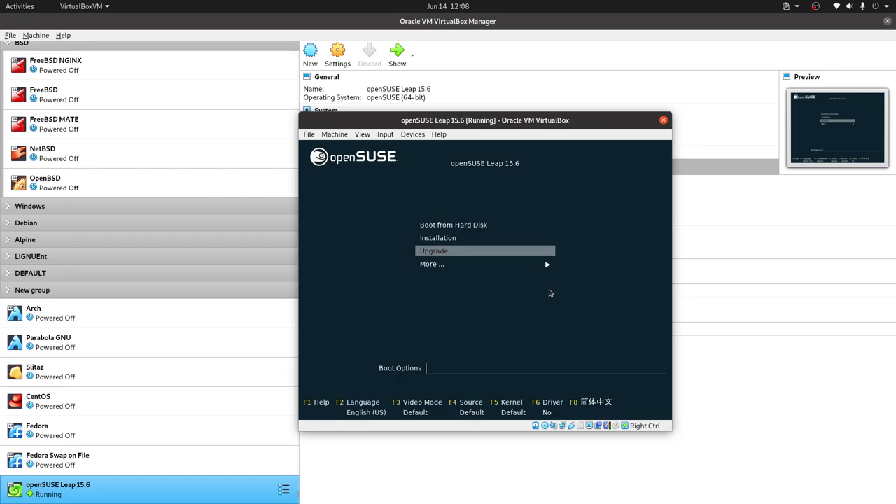
Open the More submenu to review Rescue System, Boot Linux System and Check Installation Media
key("Down")
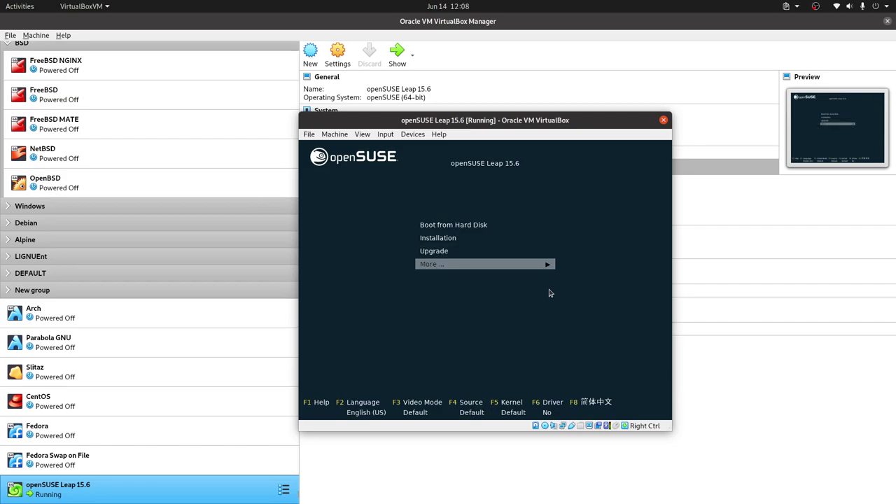
key("Return")
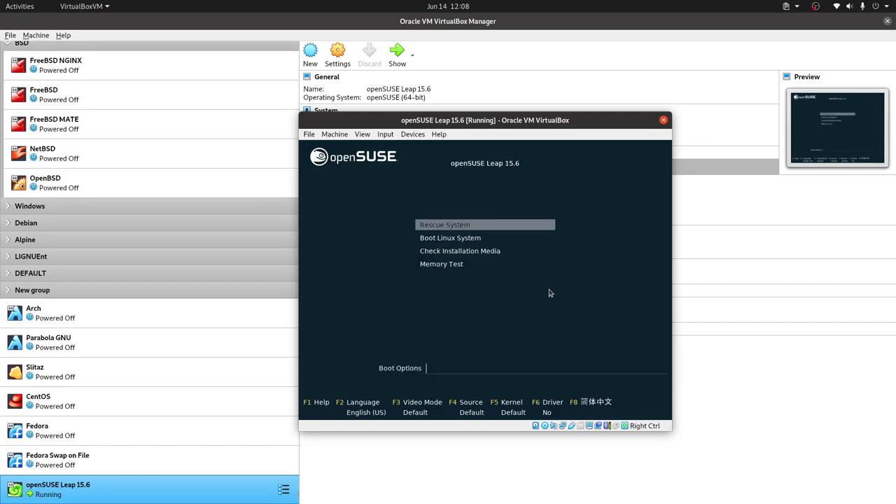
key("Down")
key("Up")
key("Down")
key("Up")
key("Down")
key("Down")
key("Down")
key("Up")
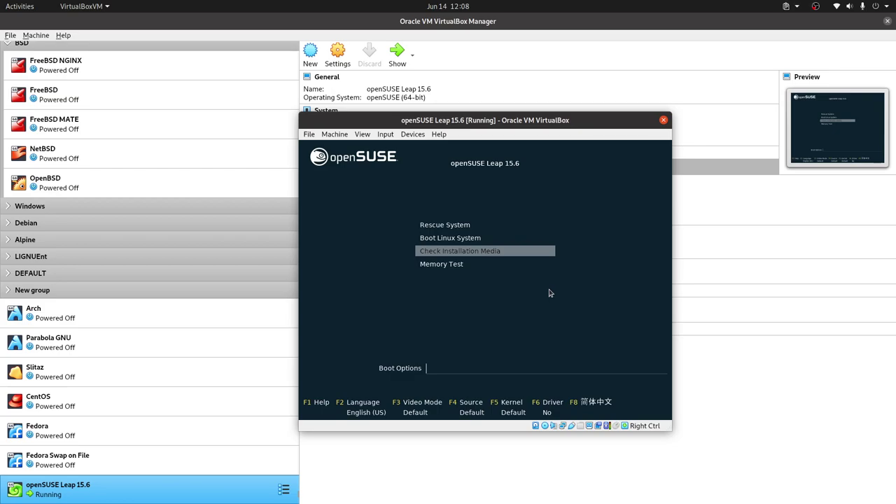
key("Escape")
Return to the Installation entry and launch it
key("Up")
key("Up")
key("Up")
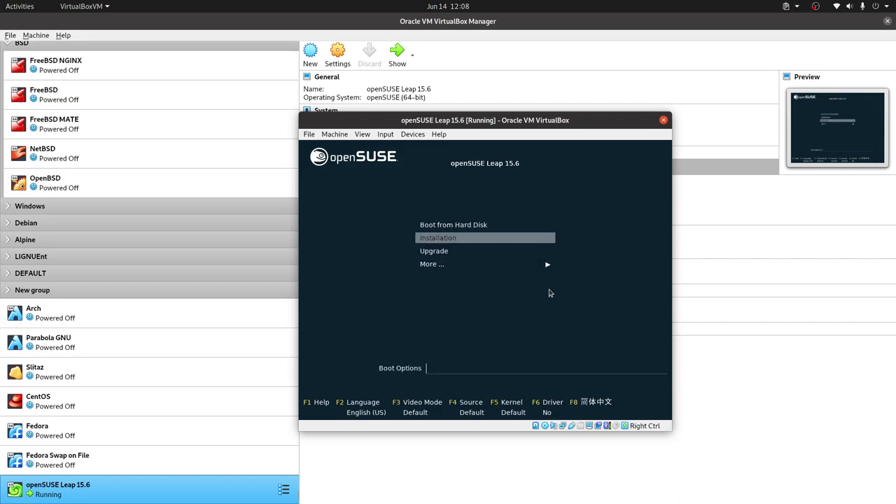
key("Down")
key("Return")
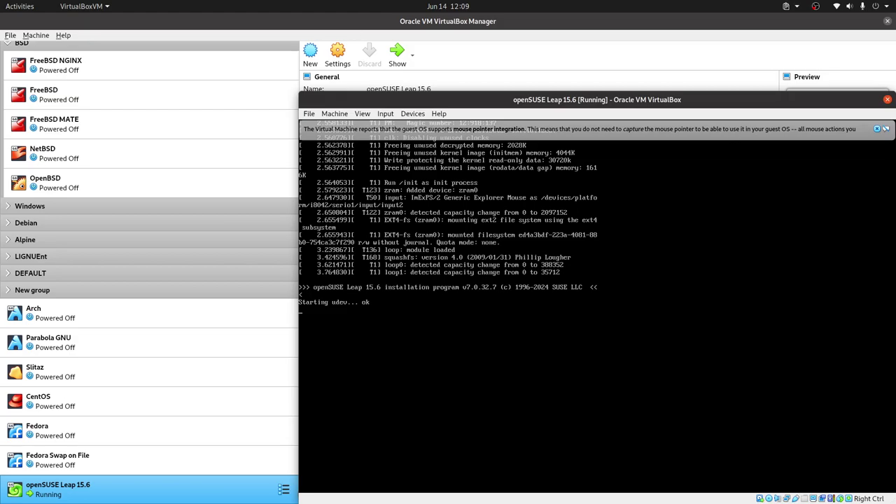
Dismiss the mouse integration notice and wait for the Language, Keyboard and License Agreement page
left_click(876, 129)
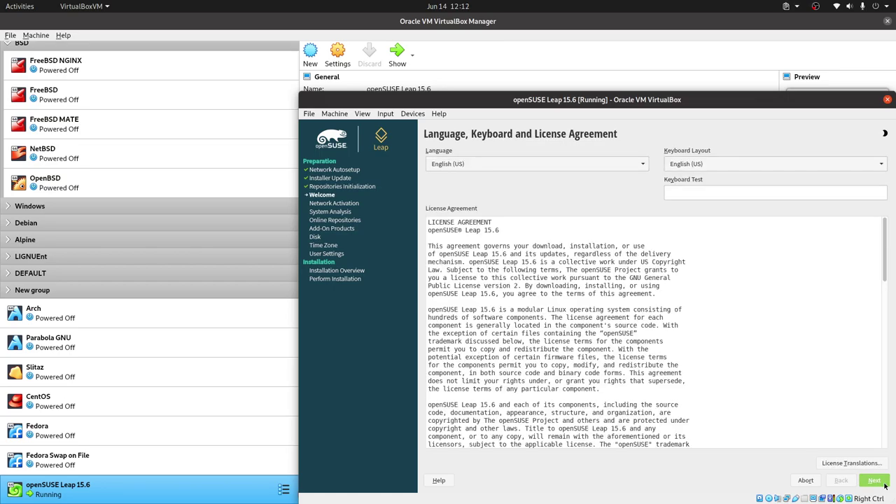
Choose Spanish - Español as installer language and Inglés (US) keyboard layout, then continue
left_click(549, 168)
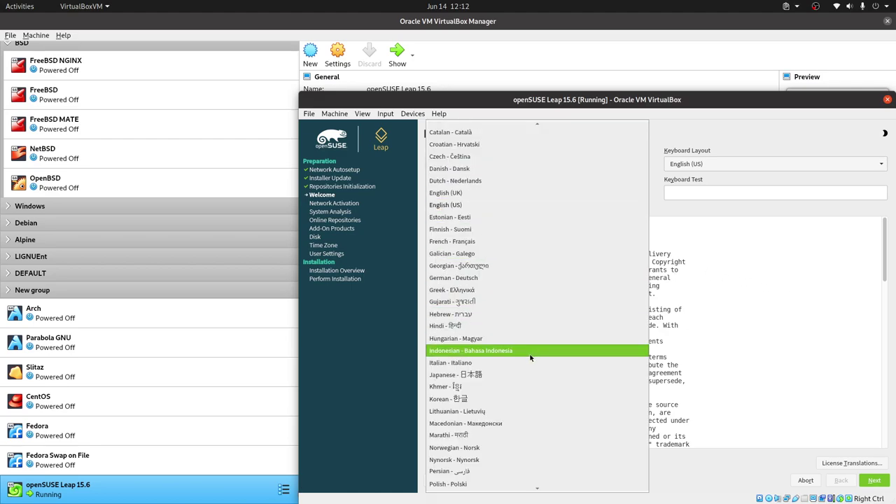
scroll(531, 356, "down", 8)
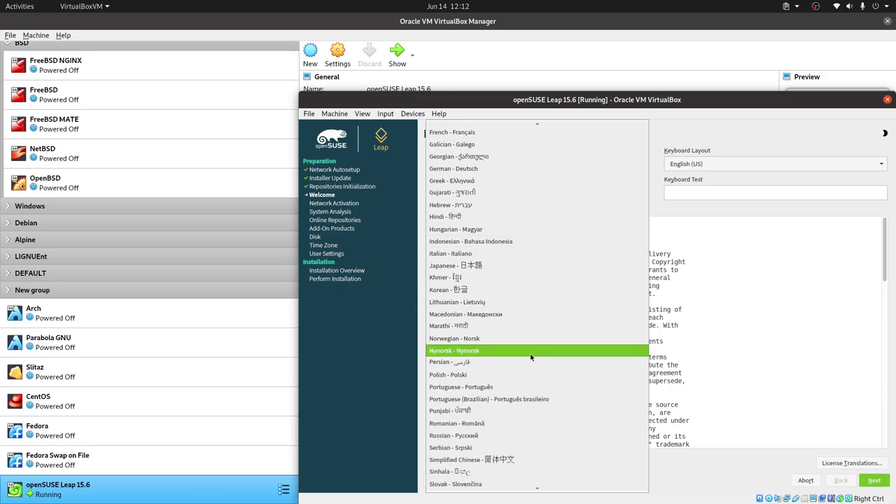
scroll(530, 352, "up", 3)
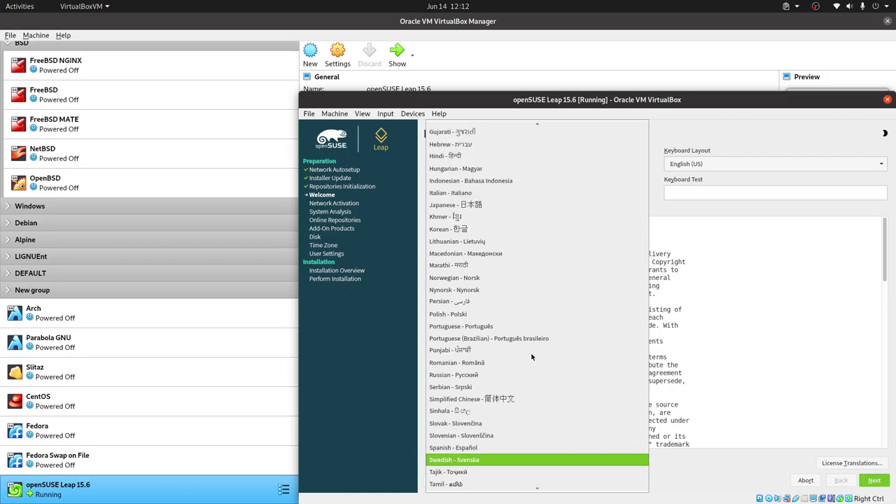
scroll(531, 353, "up", 3)
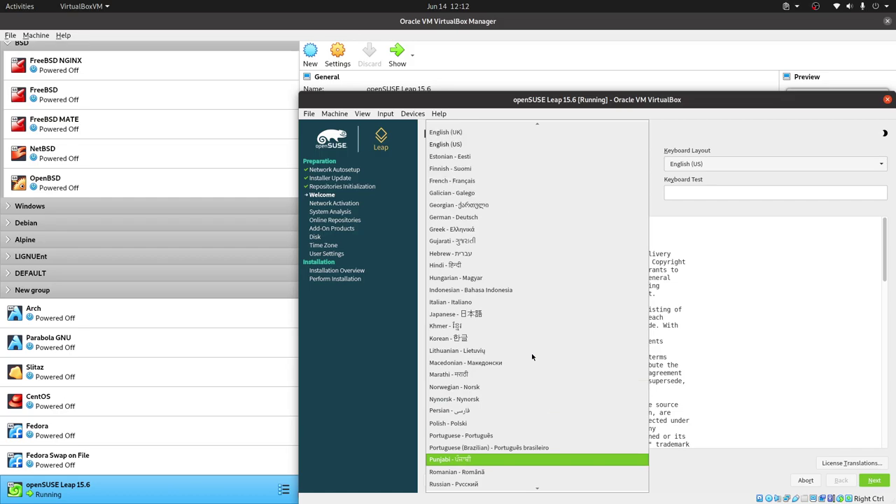
scroll(531, 356, "down", 4)
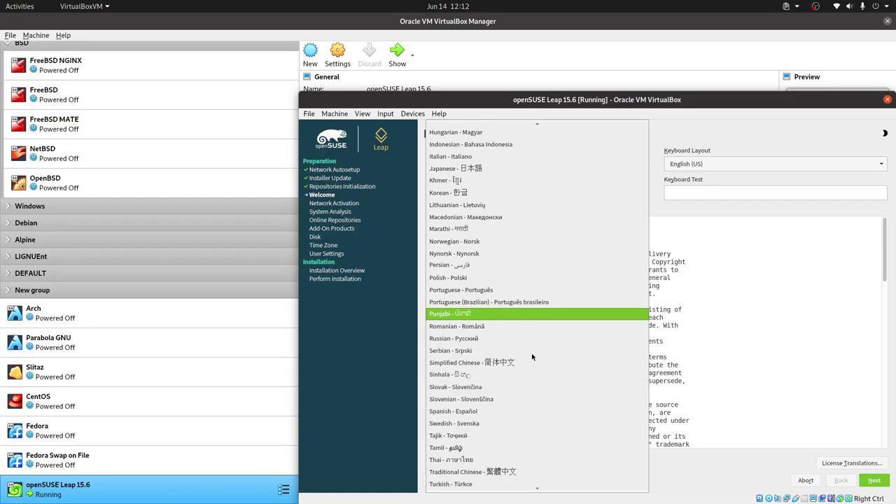
left_click(490, 412)
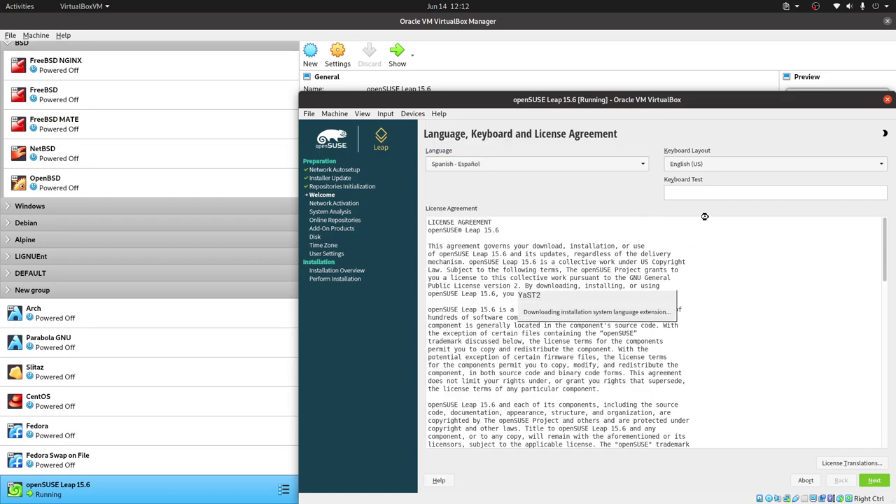
left_click(727, 166)
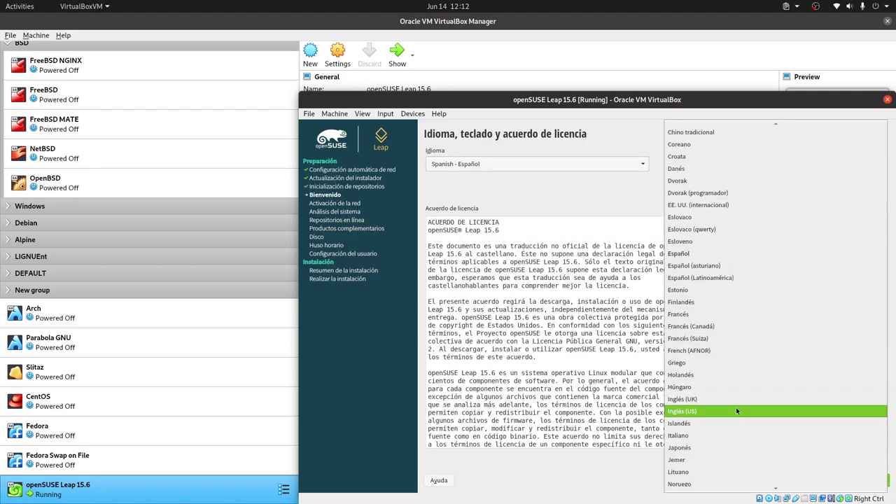
left_click(736, 411)
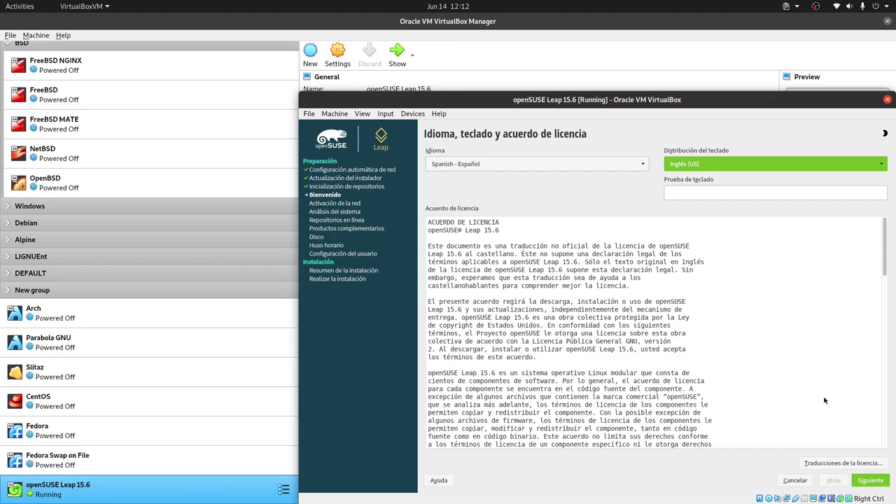
left_click(866, 483)
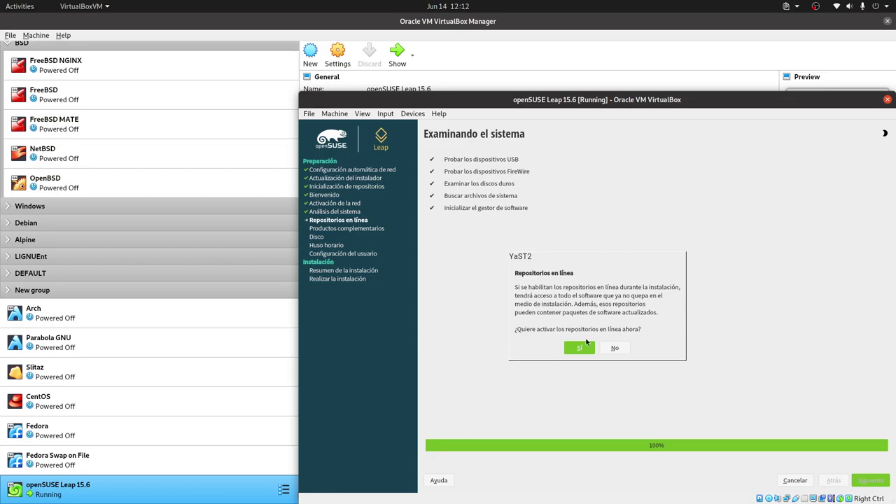
Enable the online repositories, excluding the non-open-source ones, and confirm the selection
left_click(578, 349)
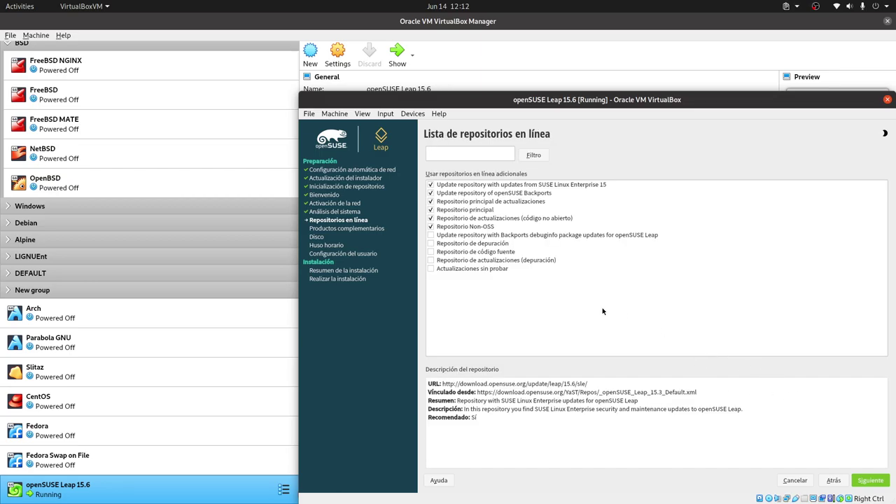
left_click(430, 226)
left_click(431, 217)
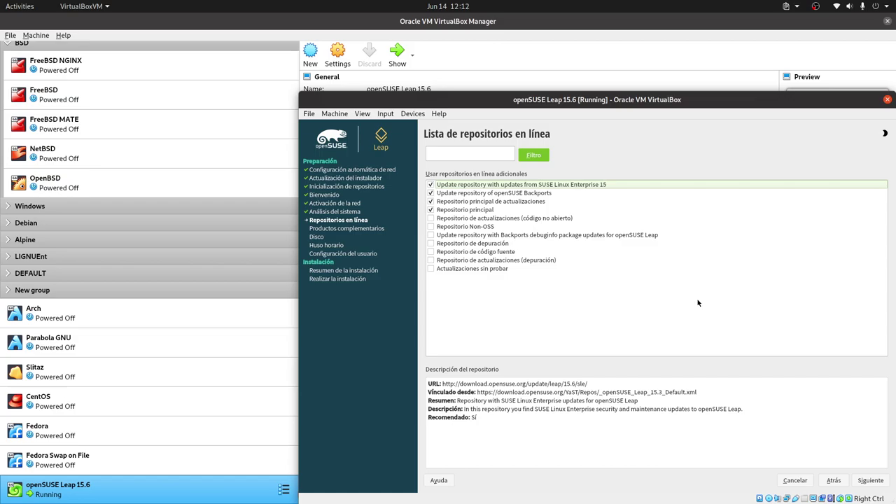
left_click(871, 481)
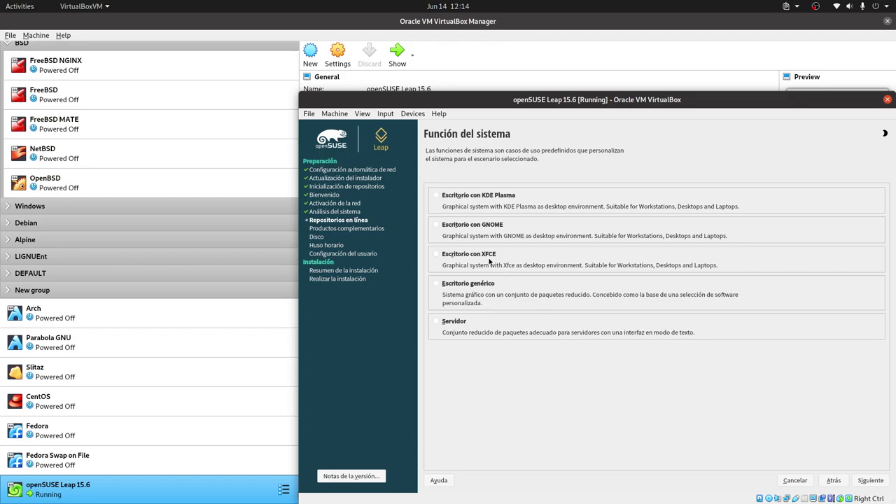
Select the Escritorio con XFCE system role and continue
left_click(443, 257)
left_click(871, 480)
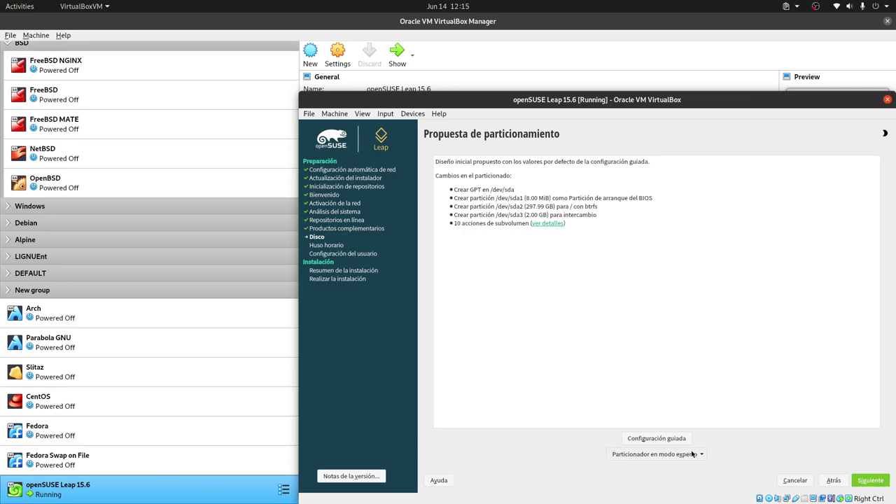
In guided setup, make the root filesystem XFS with no separate swap partition
left_click(671, 438)
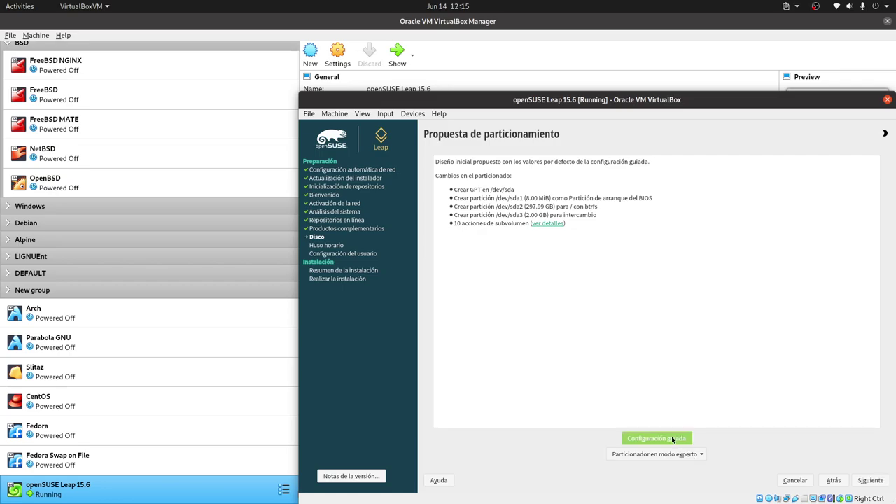
left_click(870, 480)
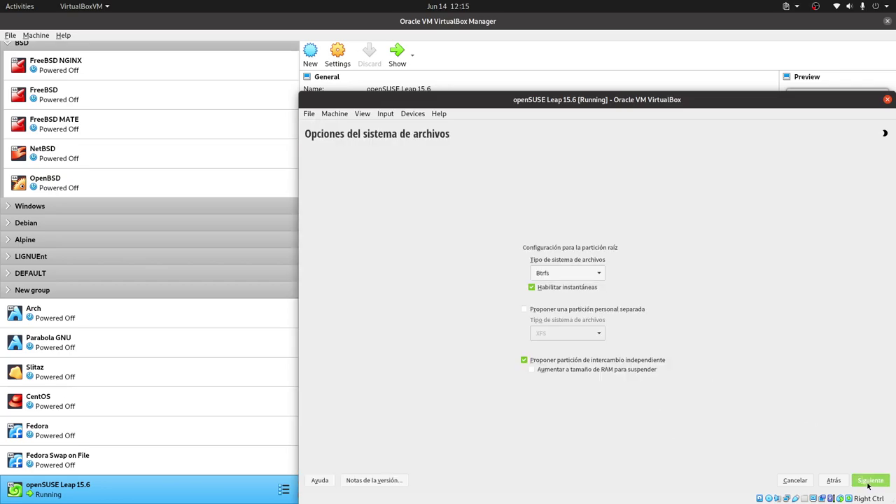
left_click(578, 276)
left_click(573, 287)
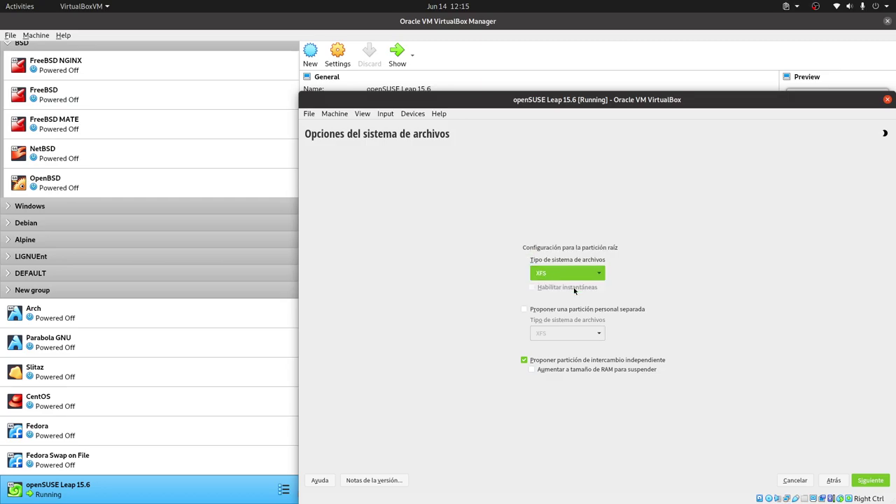
left_click(866, 484)
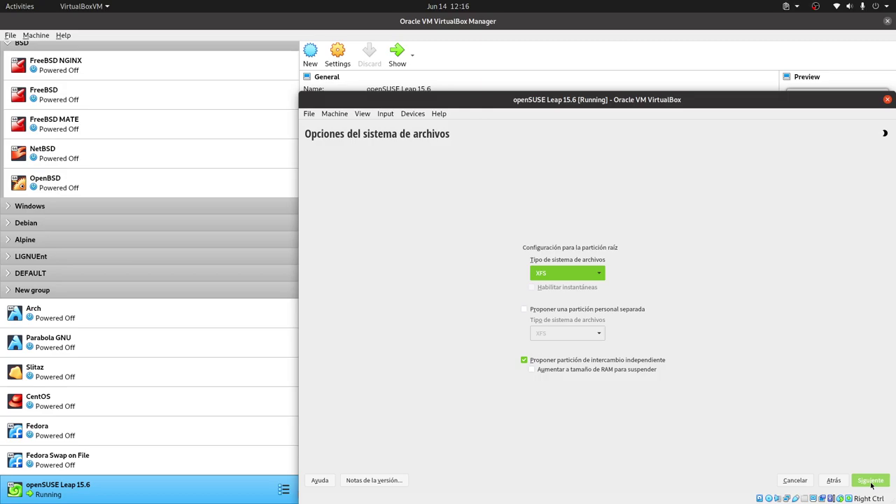
left_click(541, 364)
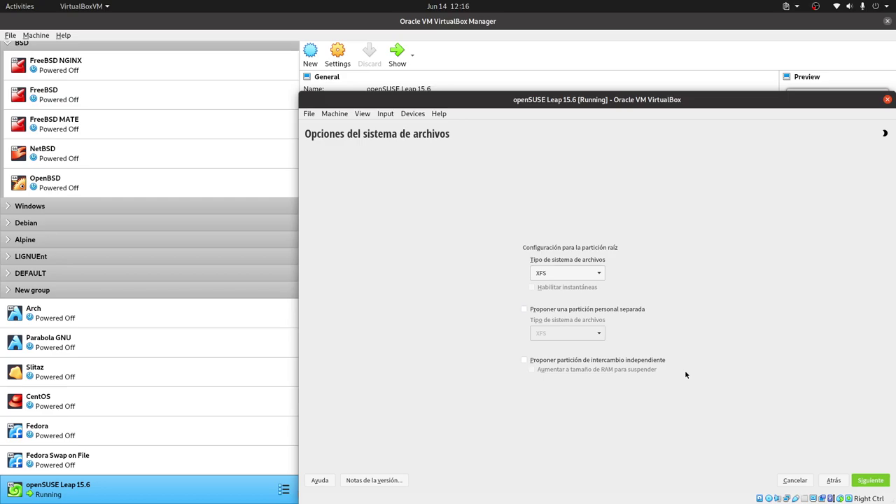
left_click(870, 480)
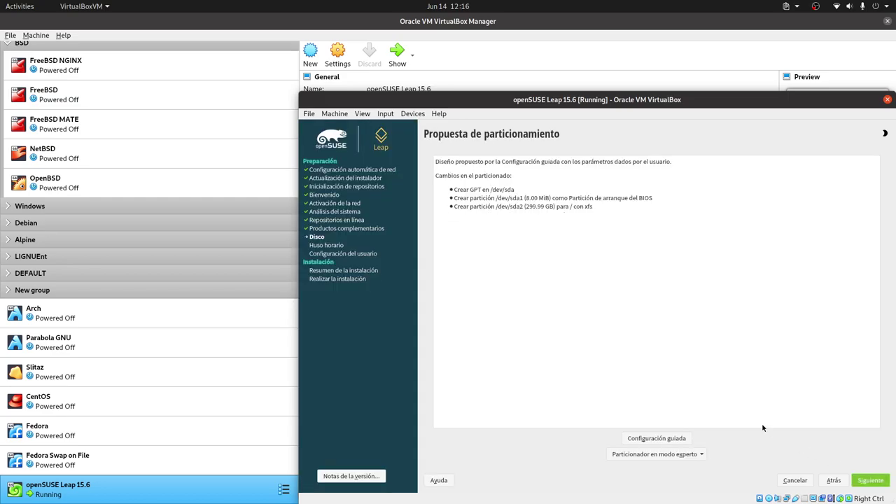
Launch the expert partitioner using Empezar con propuesta actual
left_click(668, 455)
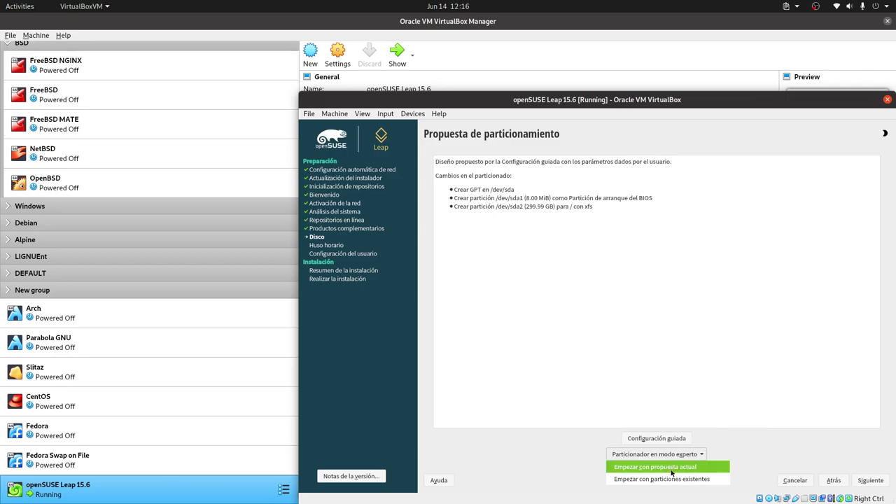
left_click(729, 390)
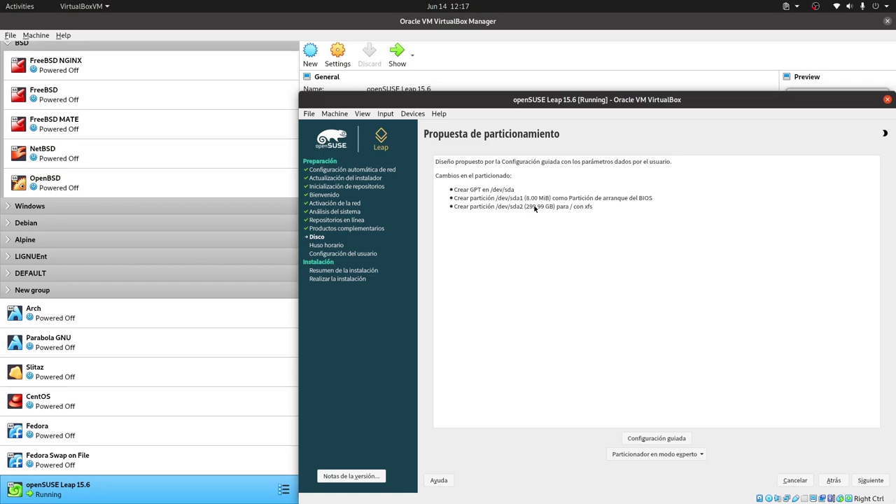
left_click(690, 455)
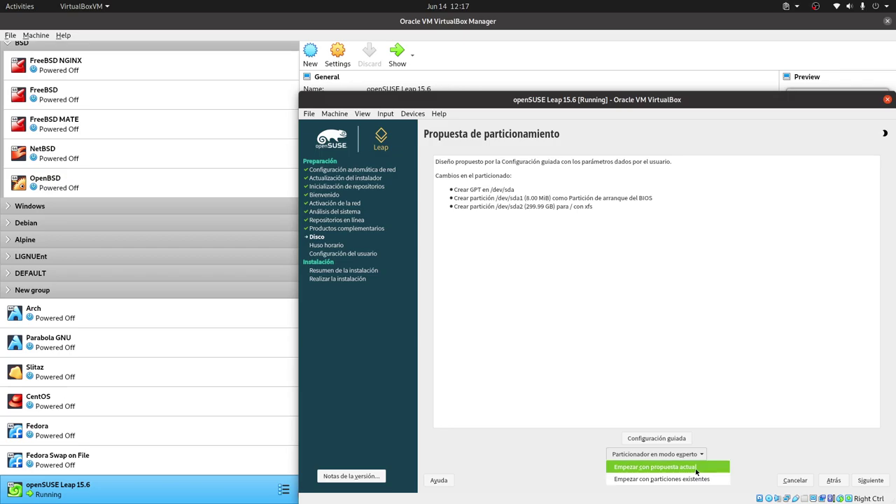
left_click(696, 472)
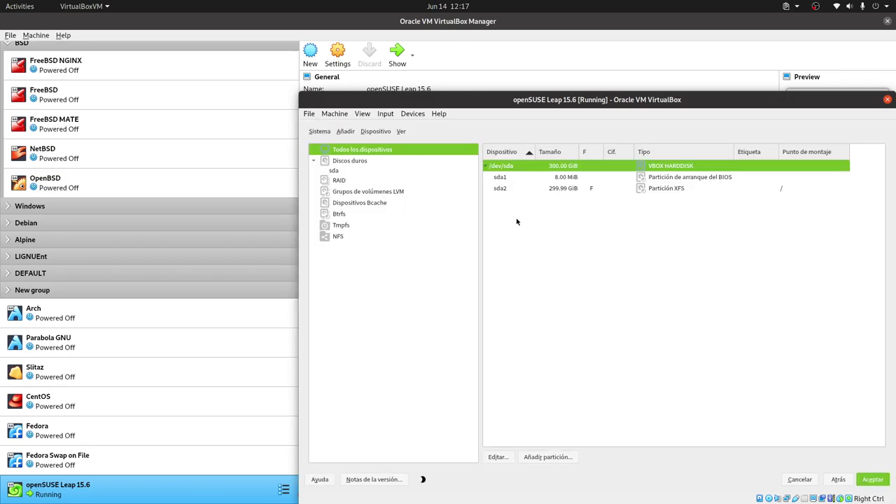
Select the sda2 XFS partition on /dev/sda and dismiss the cannot-create-partition error
left_click(343, 172)
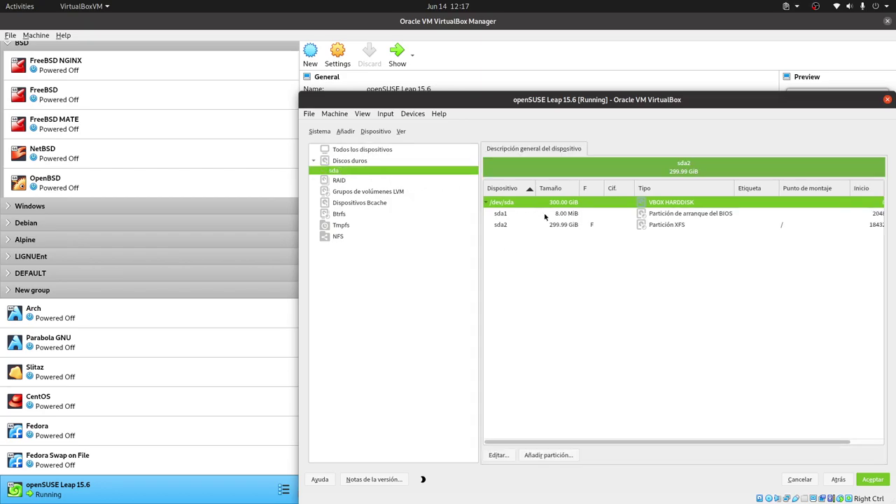
left_click(614, 226)
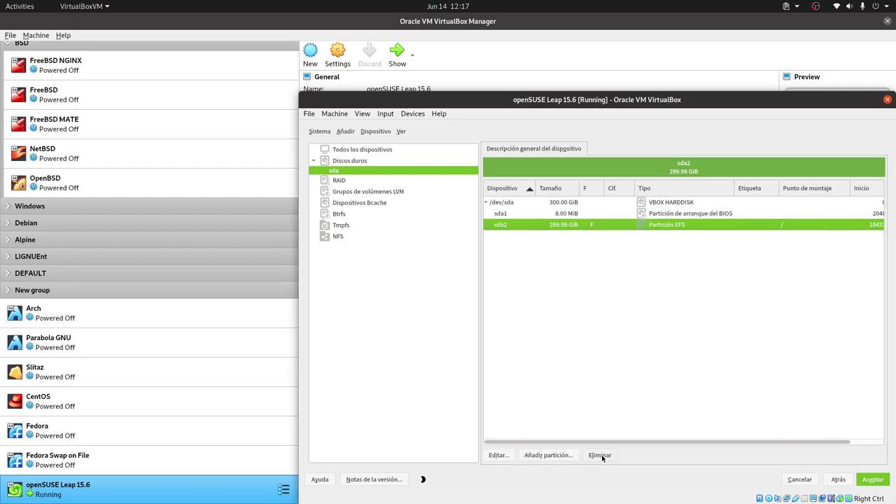
left_click(565, 457)
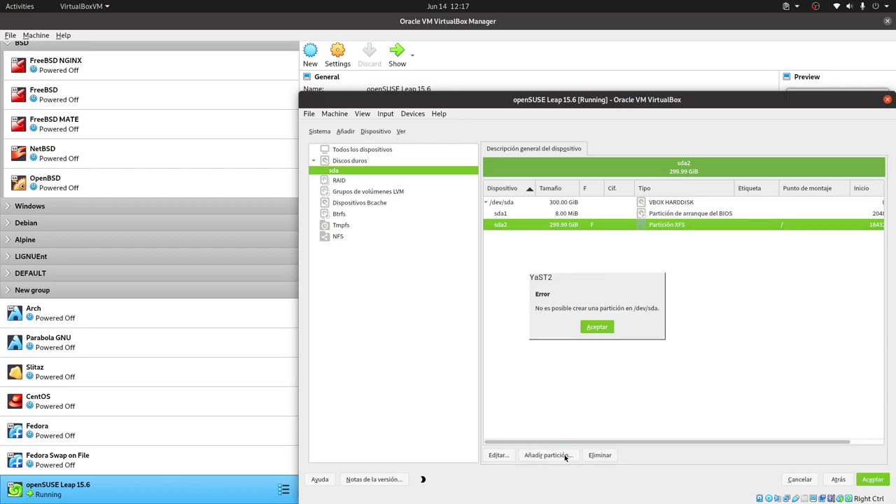
left_click(596, 327)
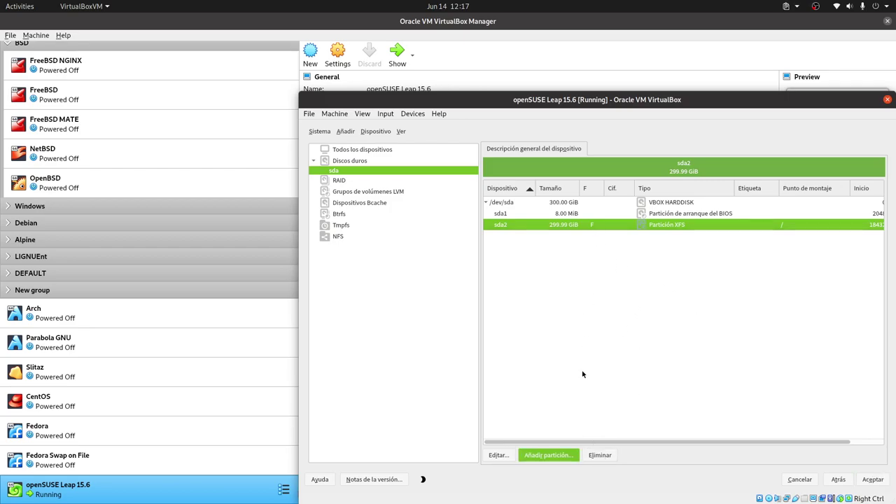
Delete sda2 and begin a new partition in the freed 299.99 GiB space
left_click(614, 455)
left_click(578, 323)
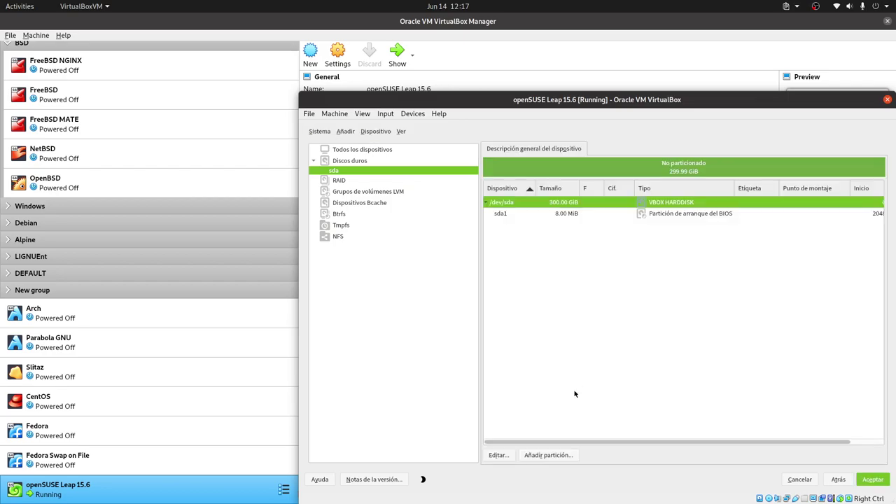
left_click(552, 456)
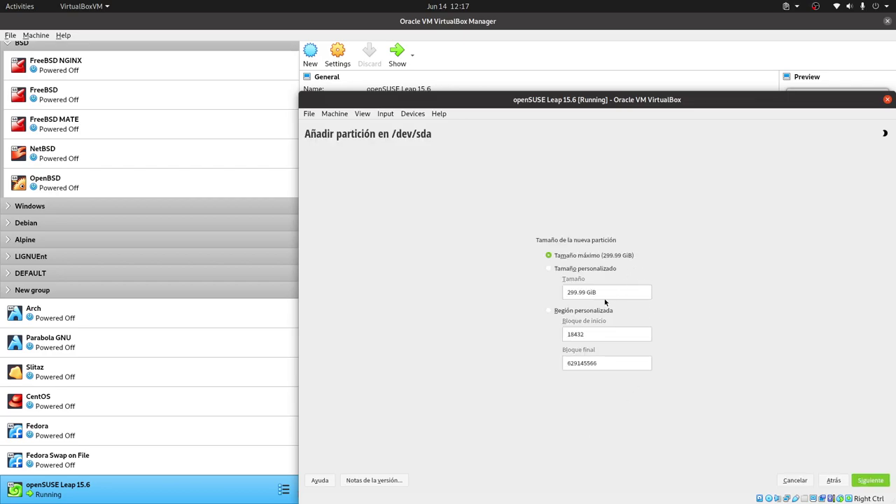
Try a custom-size operating-system partition with Btrfs mounted at /boot, then abandon it
left_click(565, 271)
left_click(866, 485)
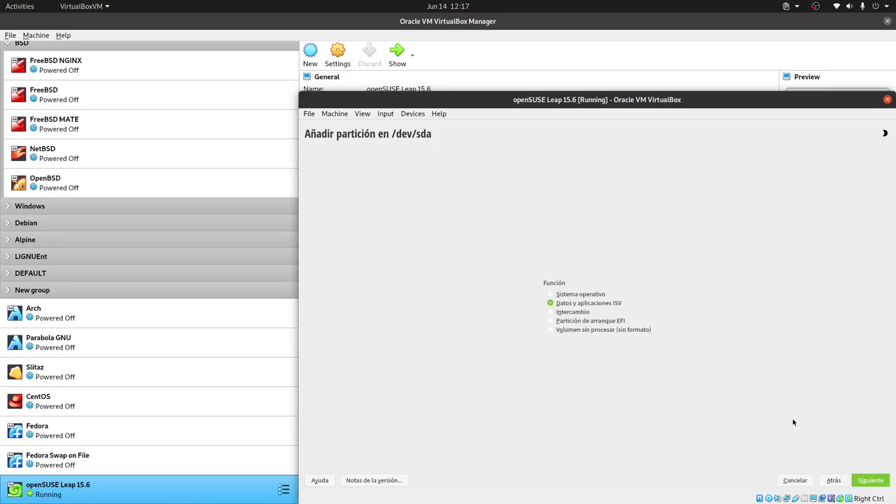
left_click(569, 297)
left_click(870, 484)
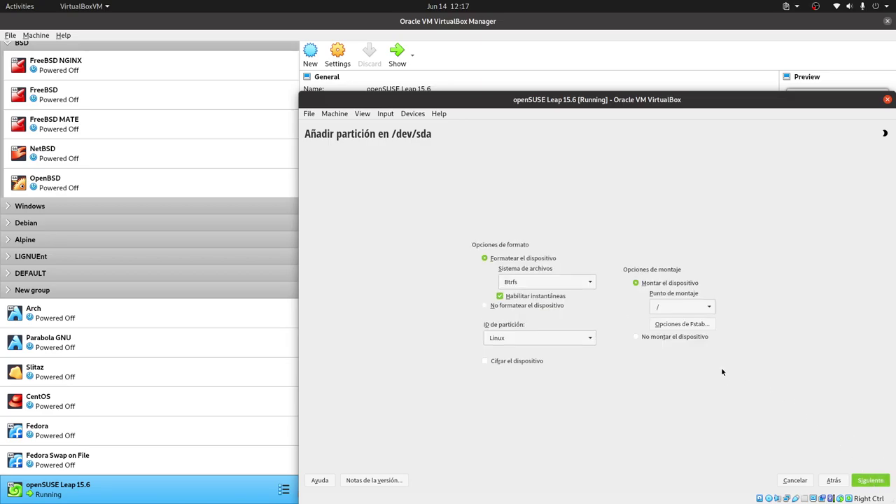
left_click(549, 281)
left_click(549, 281)
left_click(549, 282)
left_click(549, 282)
left_click(552, 340)
left_click(552, 340)
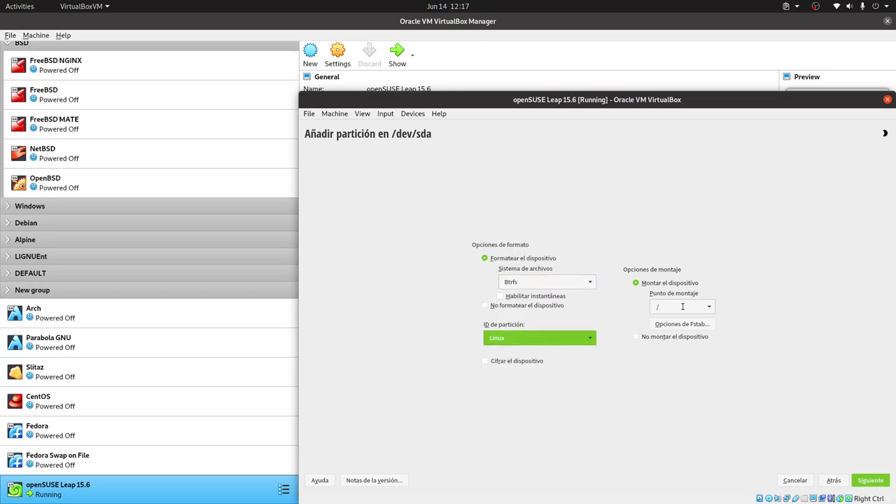
left_click(682, 306)
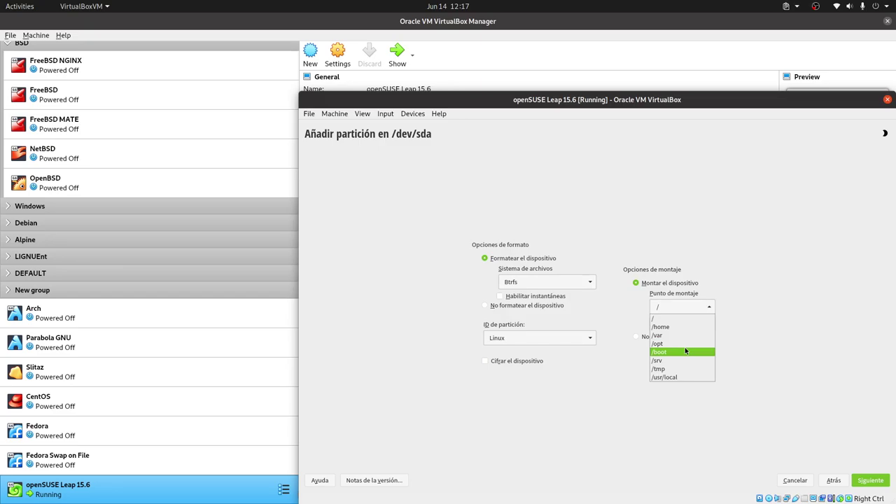
left_click(686, 351)
left_click(545, 280)
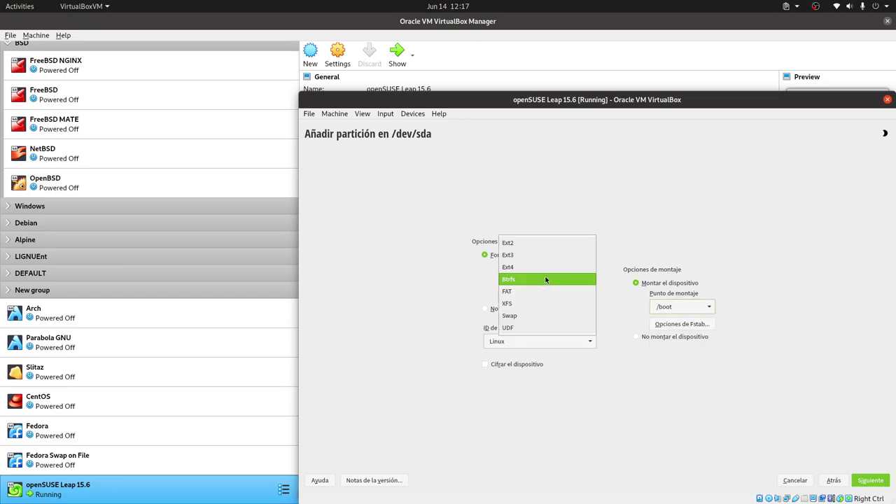
left_click(655, 377)
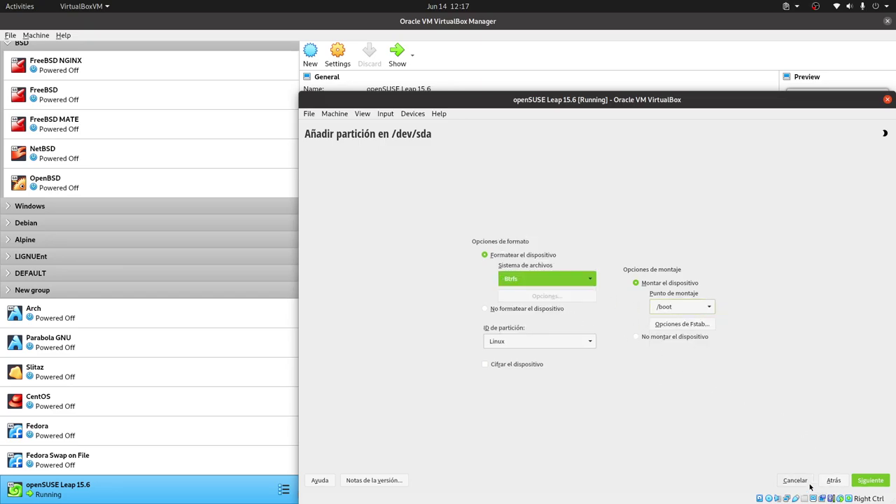
key("Return")
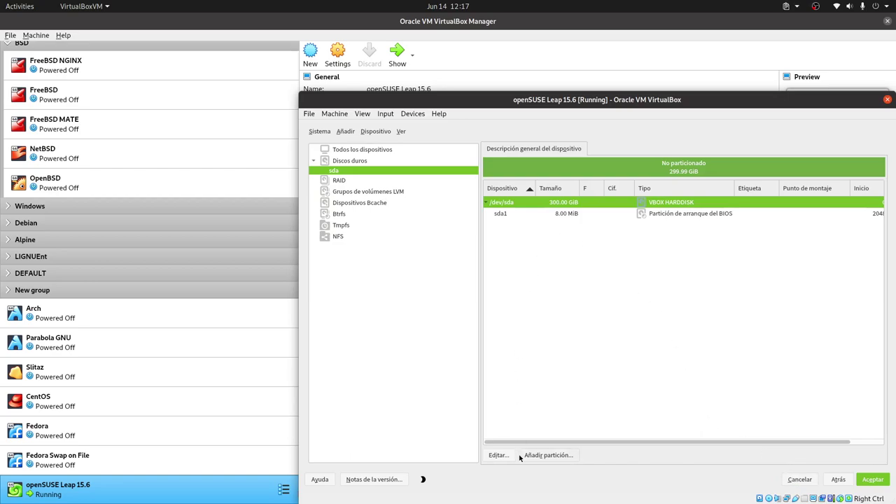
Recreate sda2 as a 299.99 GiB XFS operating-system root partition and accept the expert partitioning
left_click(560, 456)
key("Return")
left_click(573, 295)
key("Return")
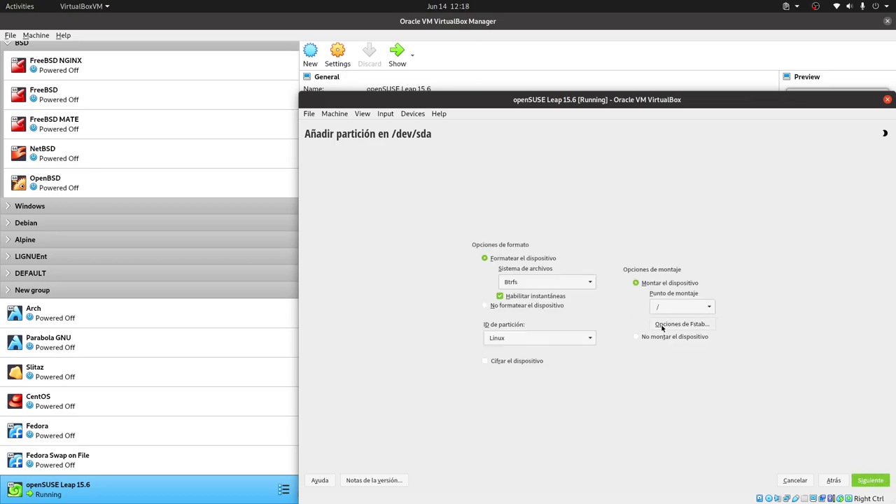
left_click(551, 285)
left_click(527, 305)
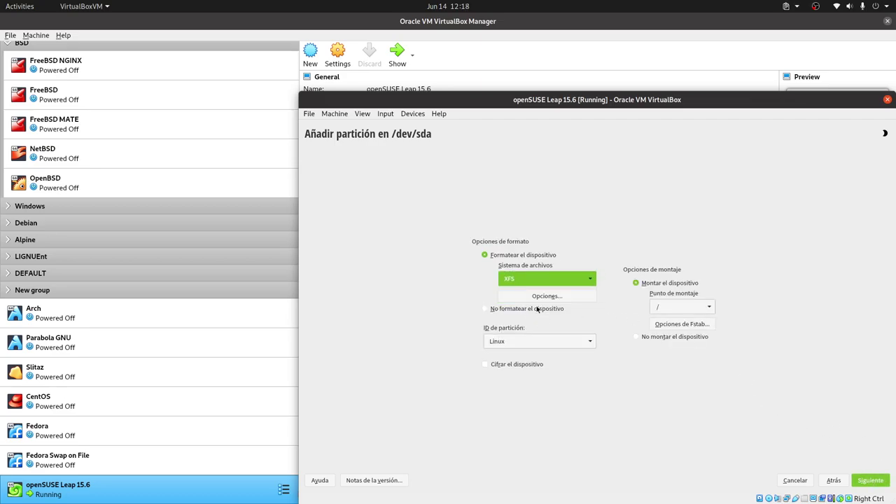
key("Return")
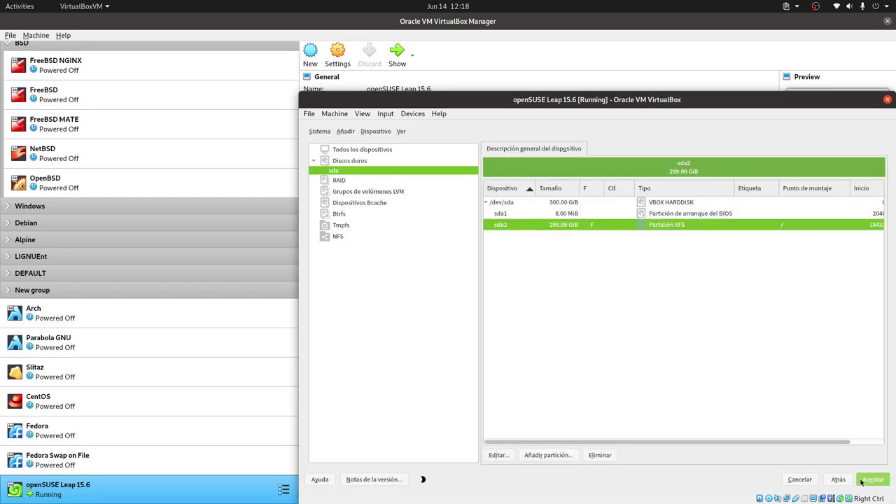
key("Return")
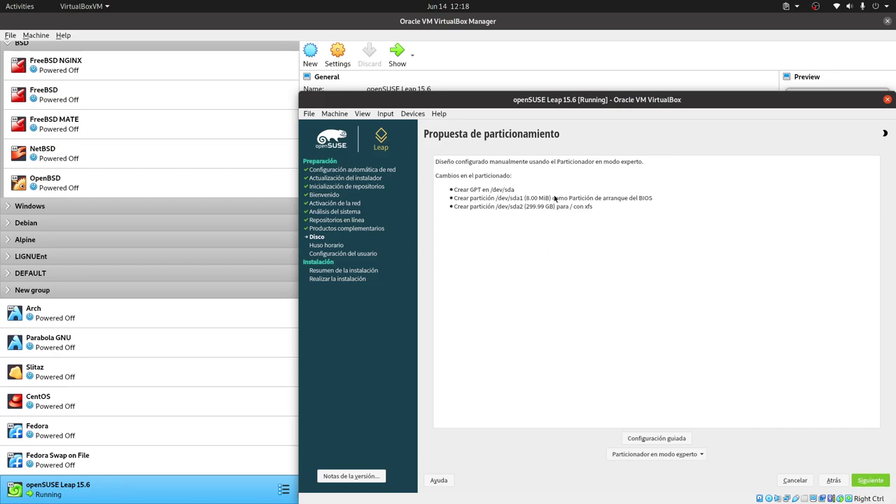
Accept the Propuesta de particionamiento and advance to the Reloj y zona horaria page
key("Return")
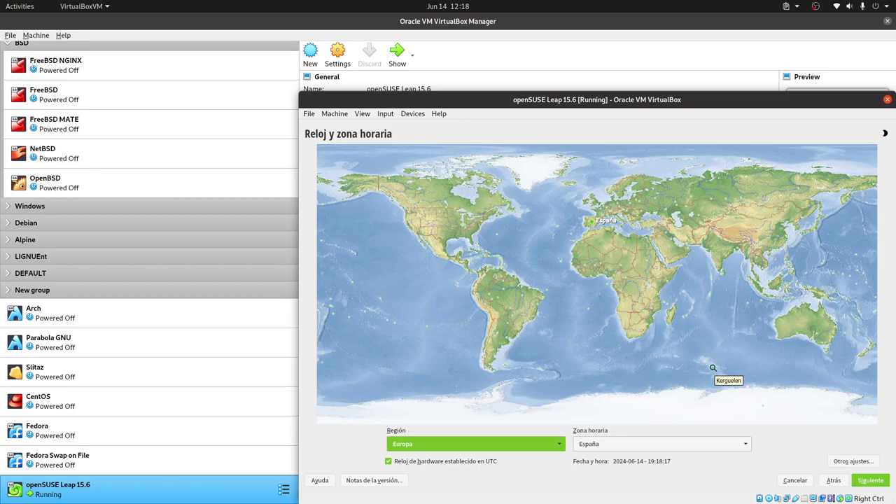
Pick Guayaquil on the time zone map and continue to local user creation
left_click(476, 288)
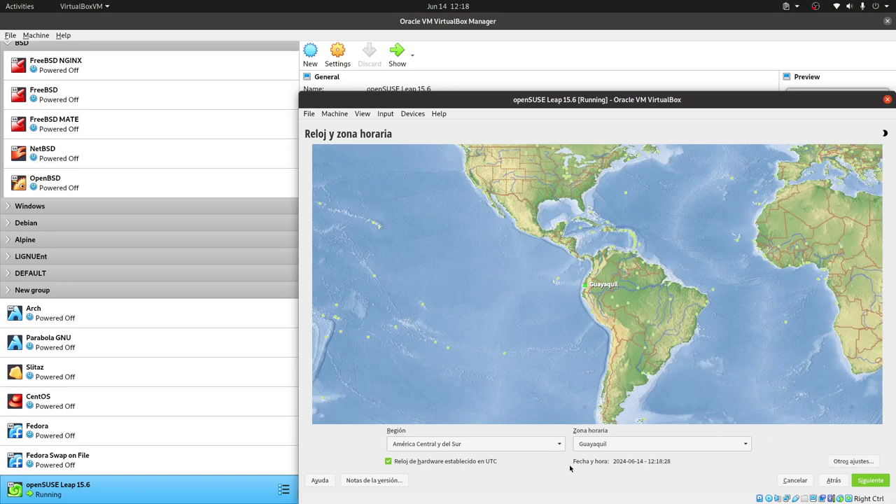
left_click(870, 485)
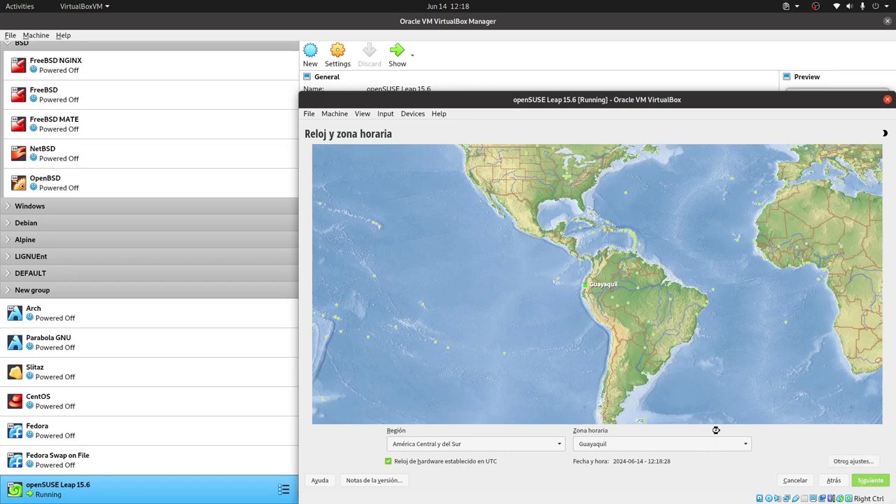
Create the local user with full name and password, autologin off, accepting the weak-password warning
type("LibreB")
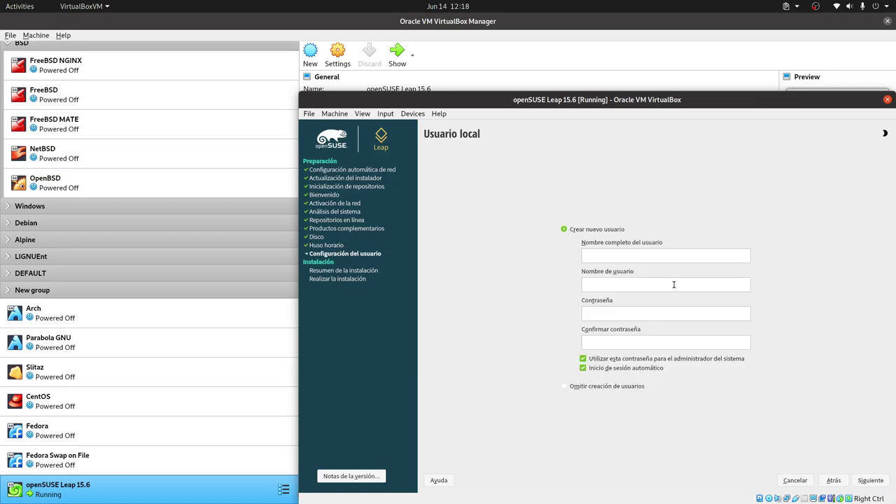
type("yte")
left_click(635, 313)
type("123")
left_click(621, 340)
type("123")
left_click(606, 368)
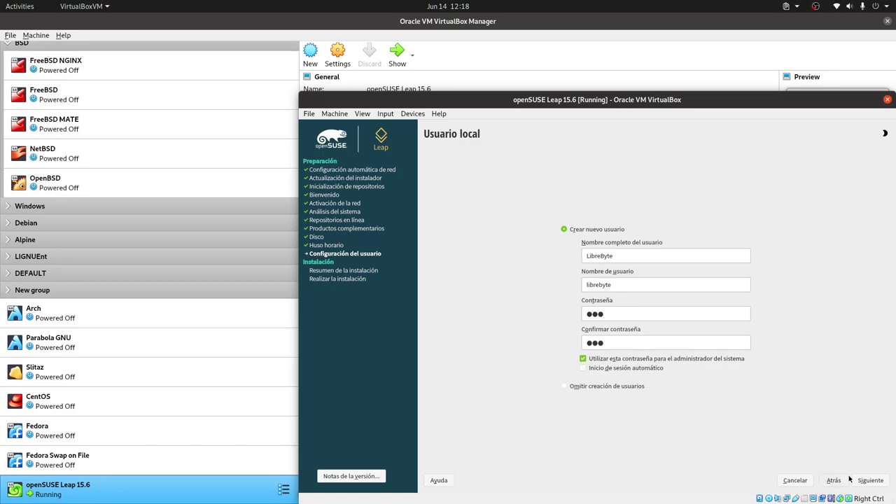
left_click(872, 481)
left_click(601, 315)
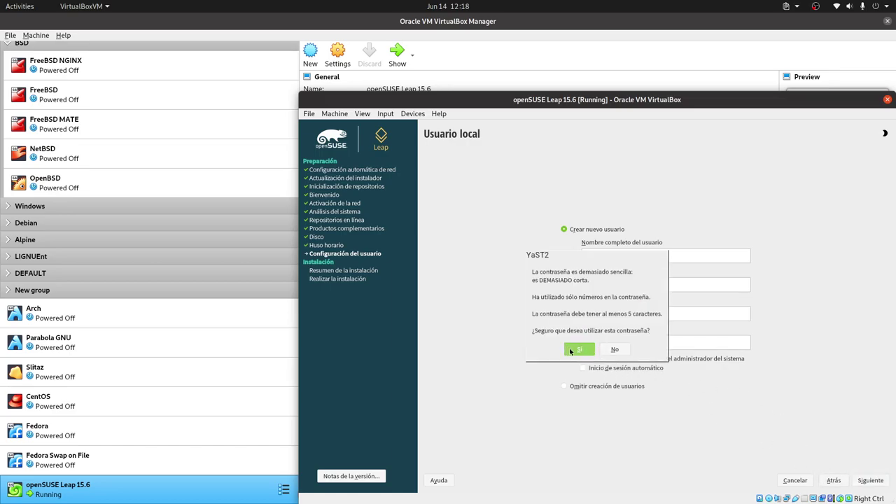
left_click(592, 348)
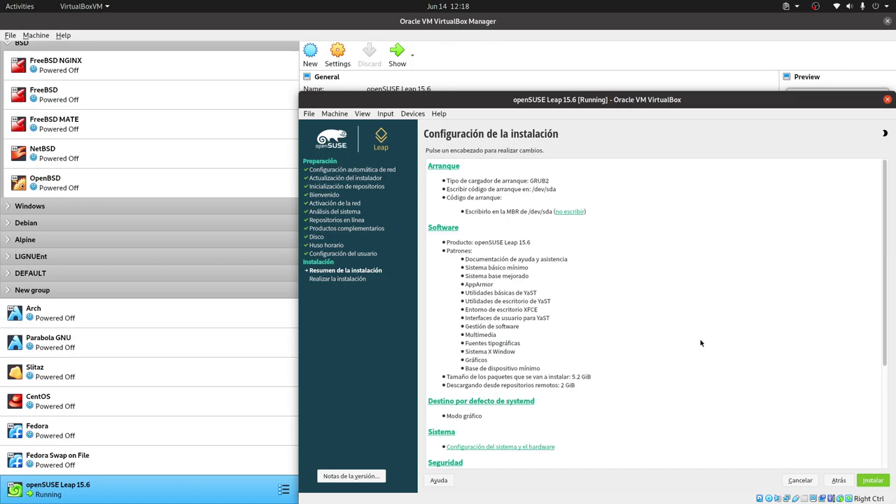
Confirm Instalar on the summary and in the confirmation dialog to install openSUSE Leap 15.6
left_click(875, 481)
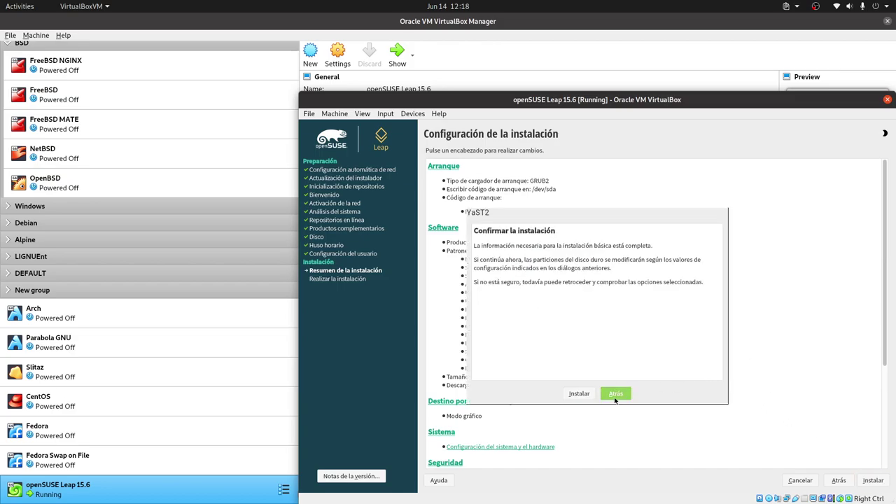
left_click(580, 394)
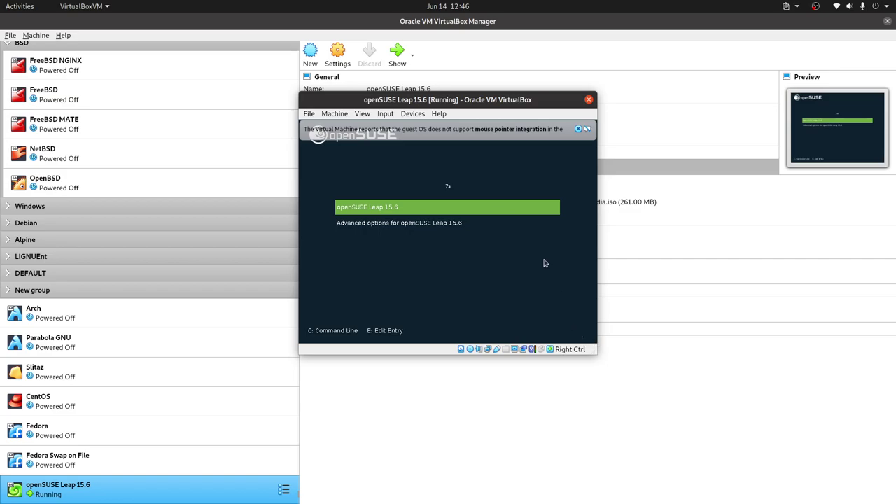
Boot the default GRUB entry, dismiss the pointer-integration notice and switch the VM to full screen
key("Return")
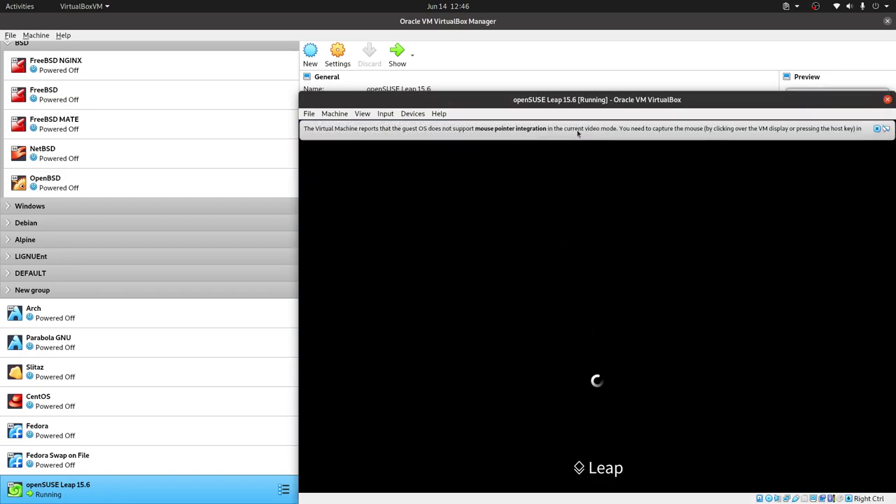
left_click(877, 130)
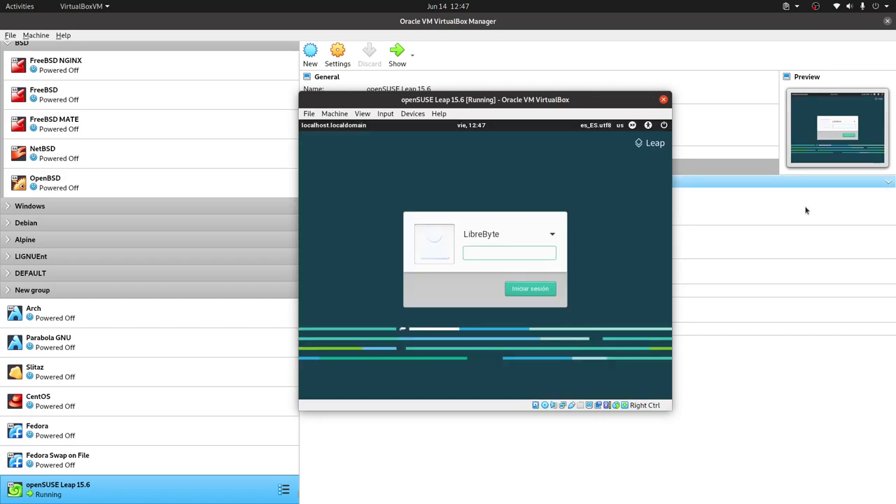
key("Control_R+f")
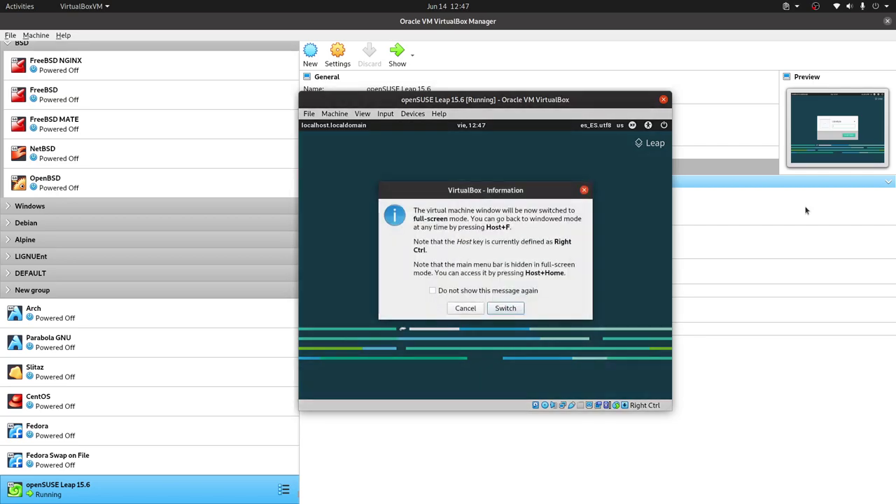
key("Return")
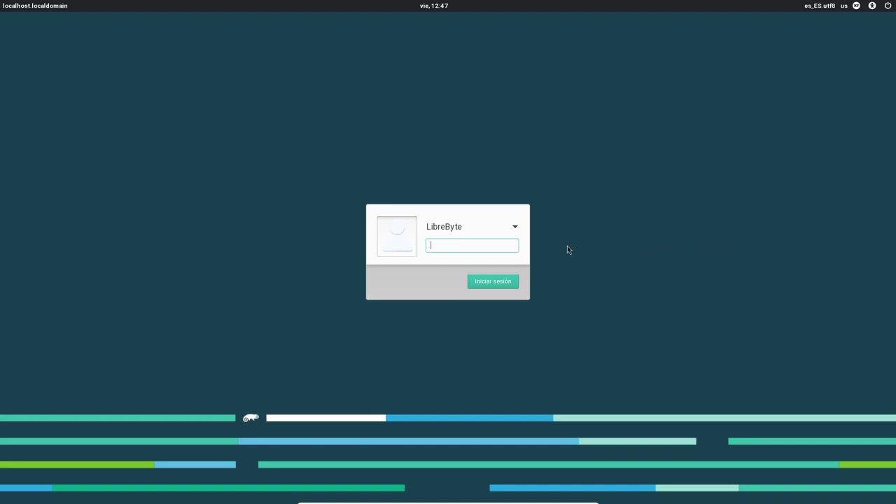
Log in to the XFCE desktop with the user password and open the welcome app's Personalizar options
type("***")
left_click(502, 286)
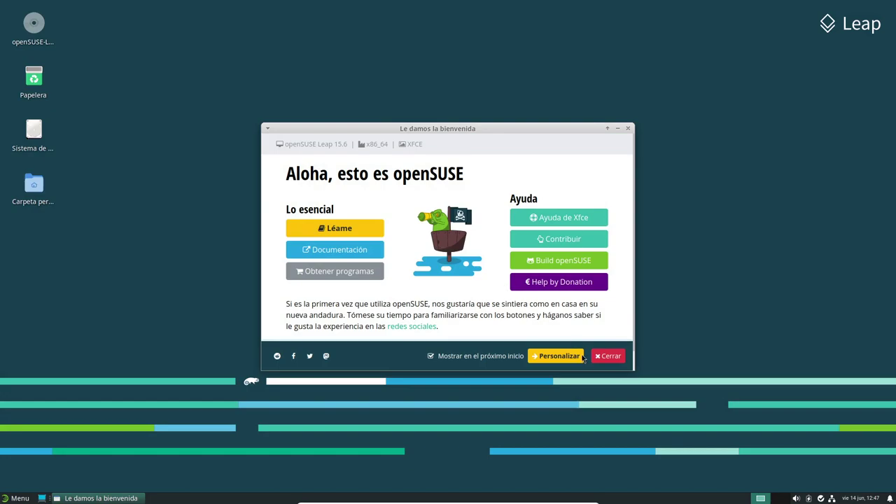
left_click(558, 357)
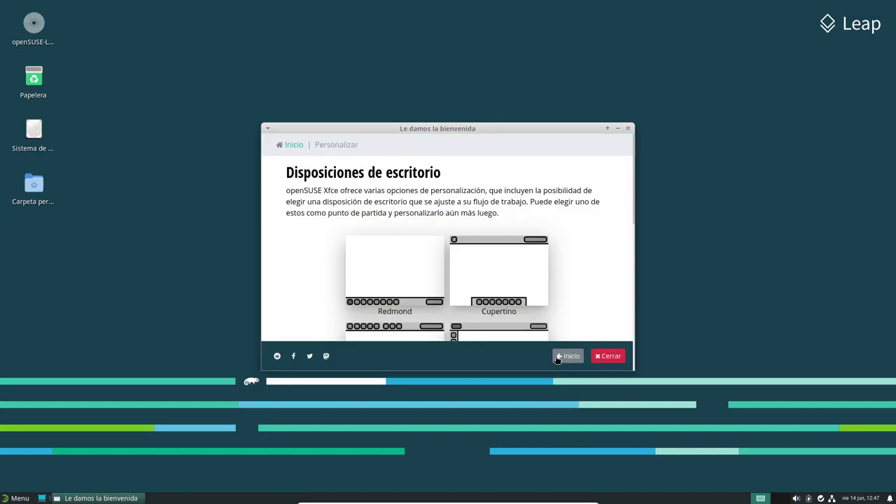
Browse the layout and theme options, then close the welcome window
scroll(584, 282, "down", 1)
scroll(584, 282, "down", 5)
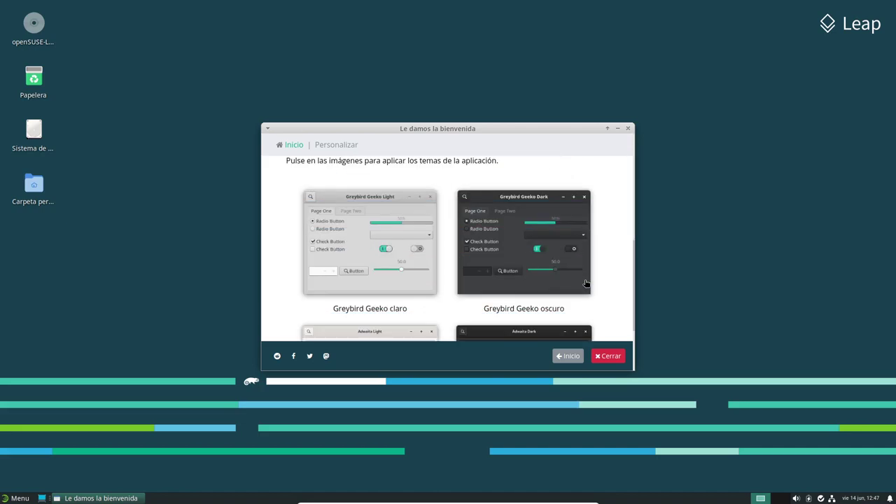
scroll(581, 283, "up", 6)
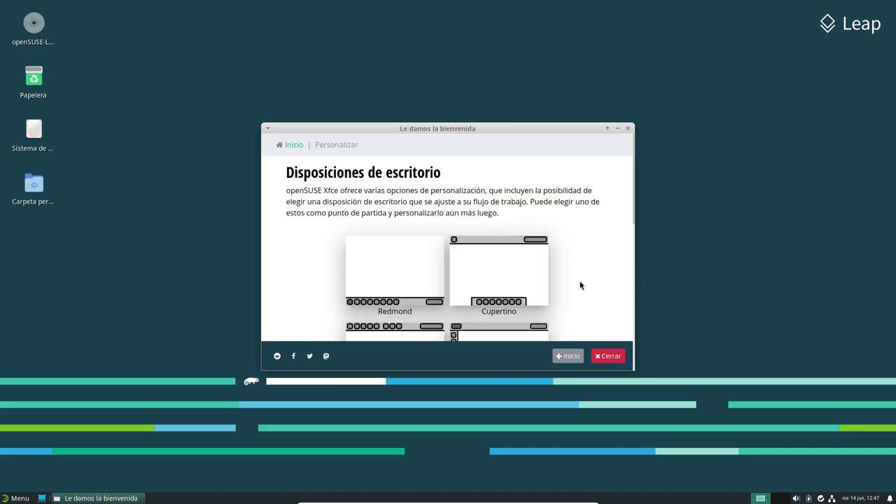
scroll(580, 278, "down", 3)
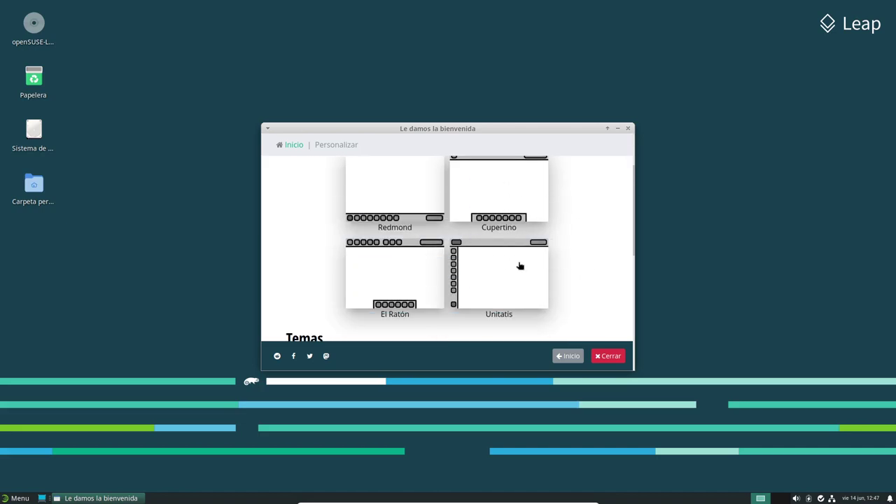
scroll(580, 280, "down", 5)
left_click(609, 356)
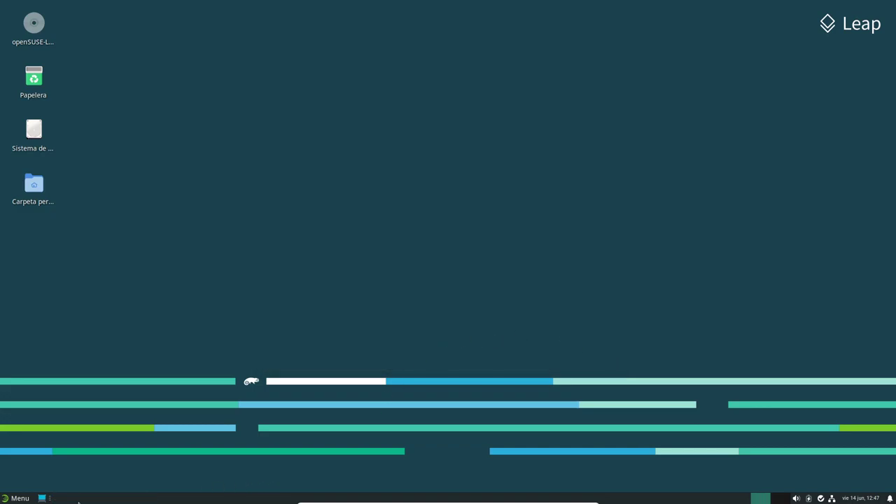
Launch YaST from Menu > YaST with the root password and drag its window taller
left_click(15, 497)
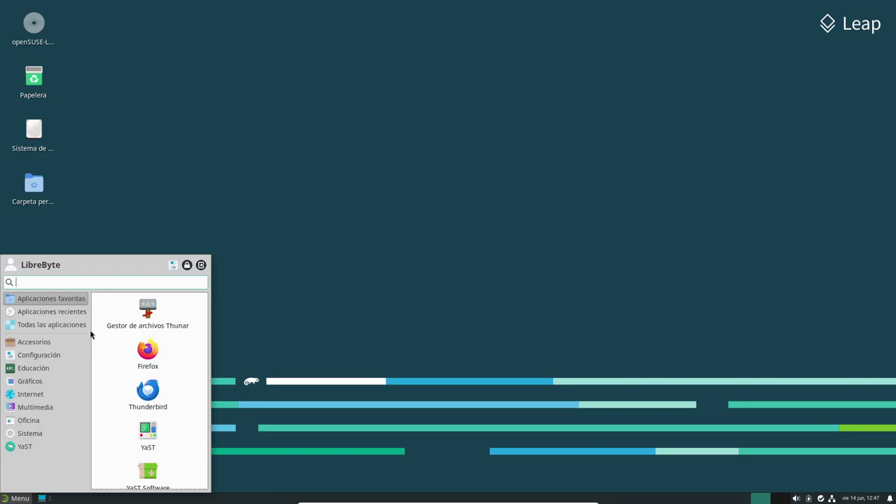
left_click(49, 446)
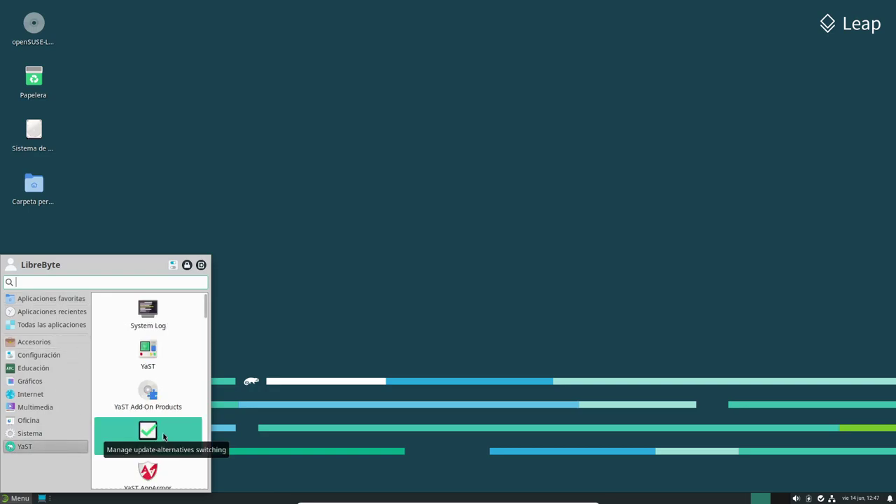
left_click(165, 355)
type("•••")
left_click(518, 287)
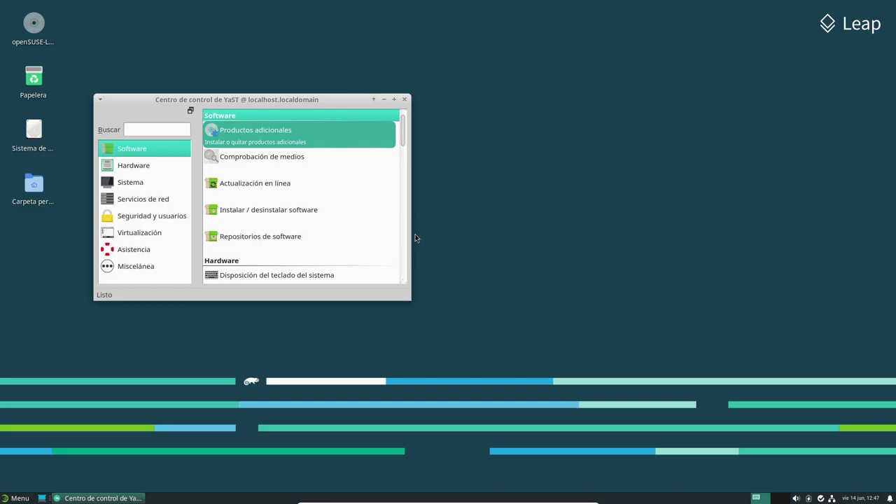
left_click_drag(409, 296, 410, 336)
left_click(142, 128)
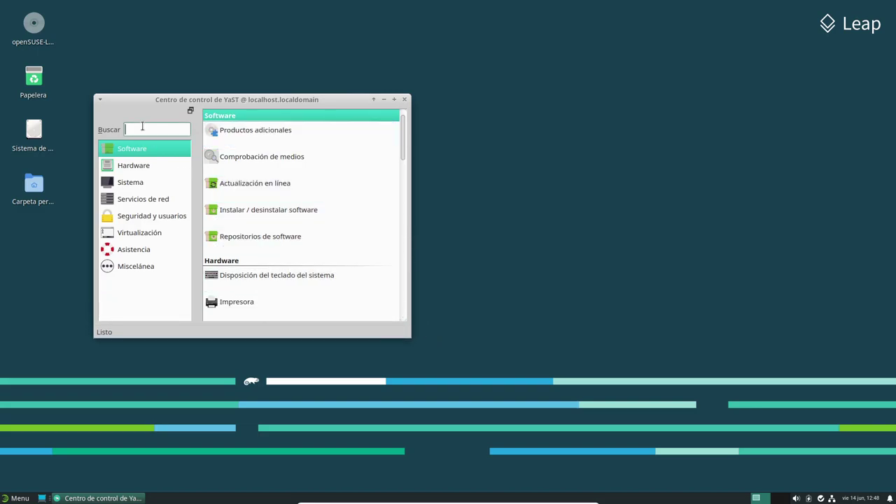